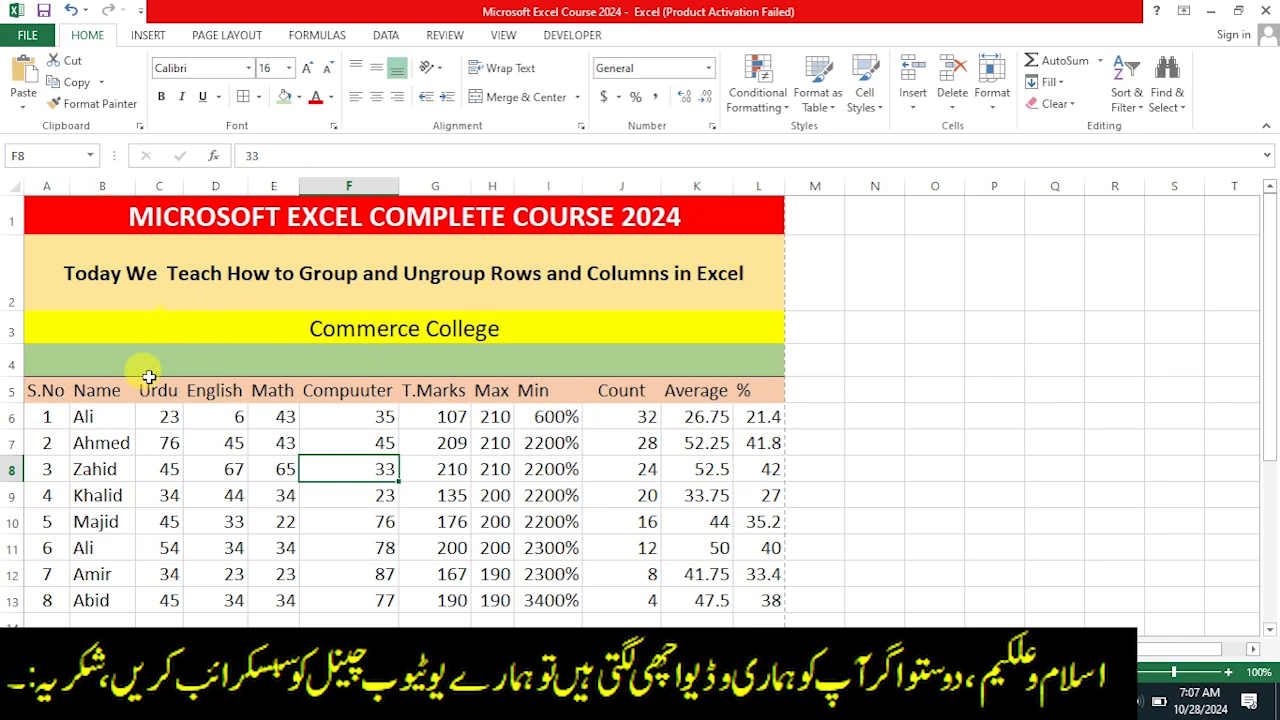
Step: Group columns C to H, from Urdu to Max, based on the selected range C6:H13
click(167, 415)
drag(167, 415, 493, 594)
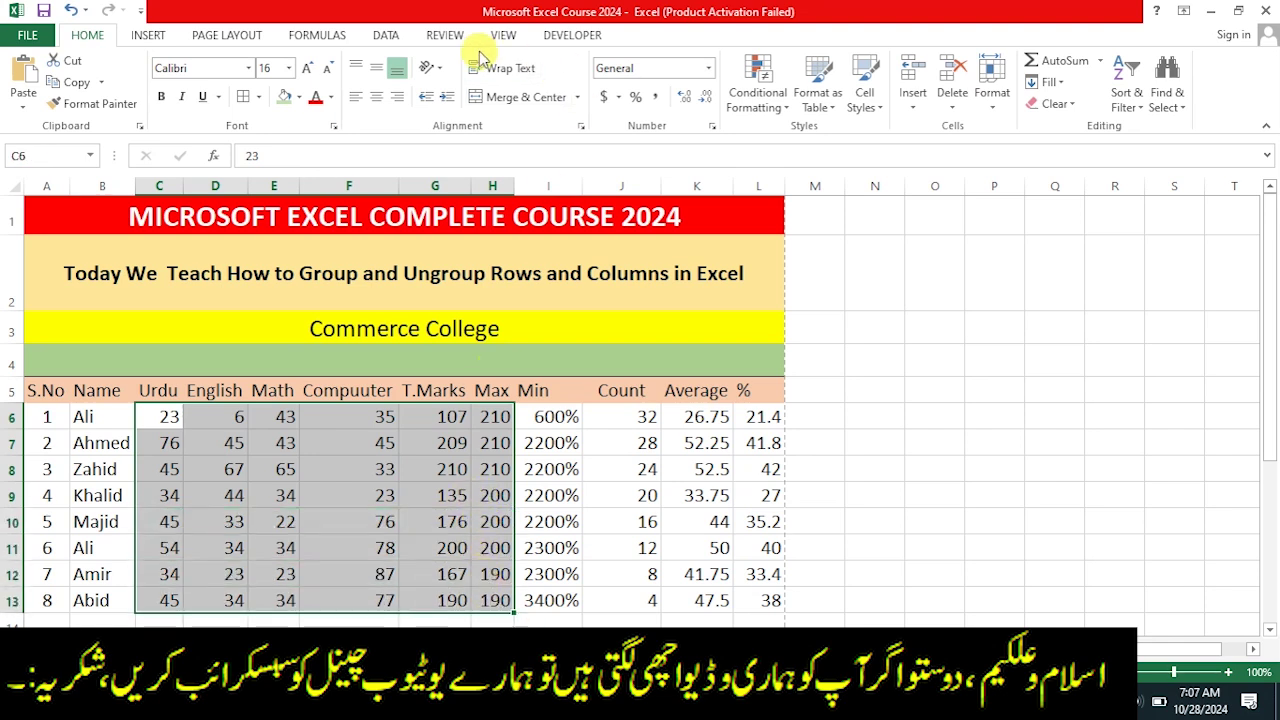
click(387, 38)
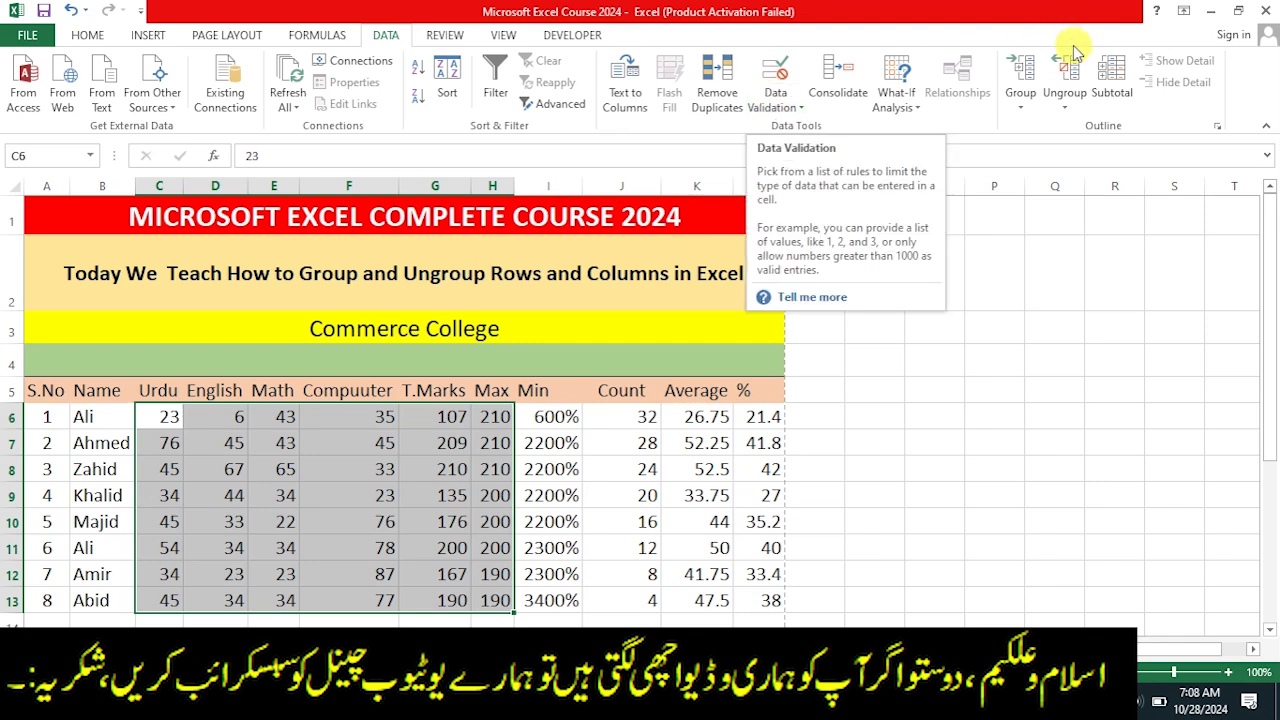
click(1020, 106)
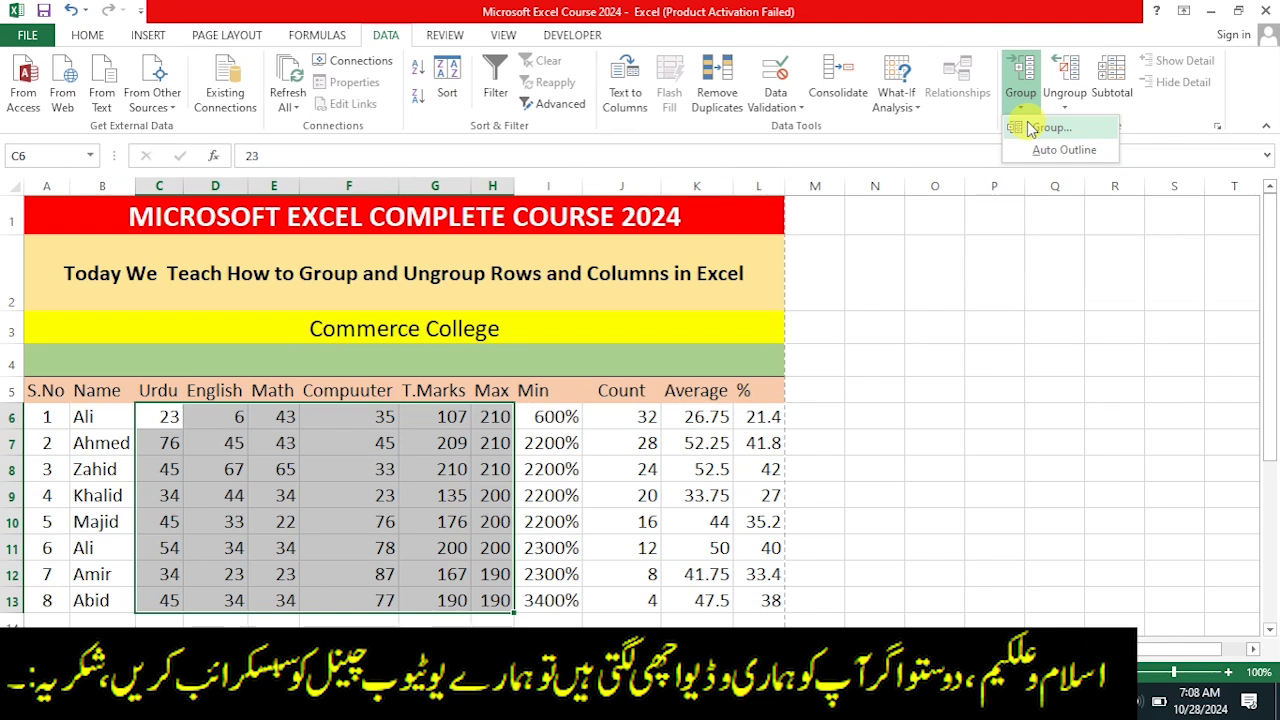
click(1040, 127)
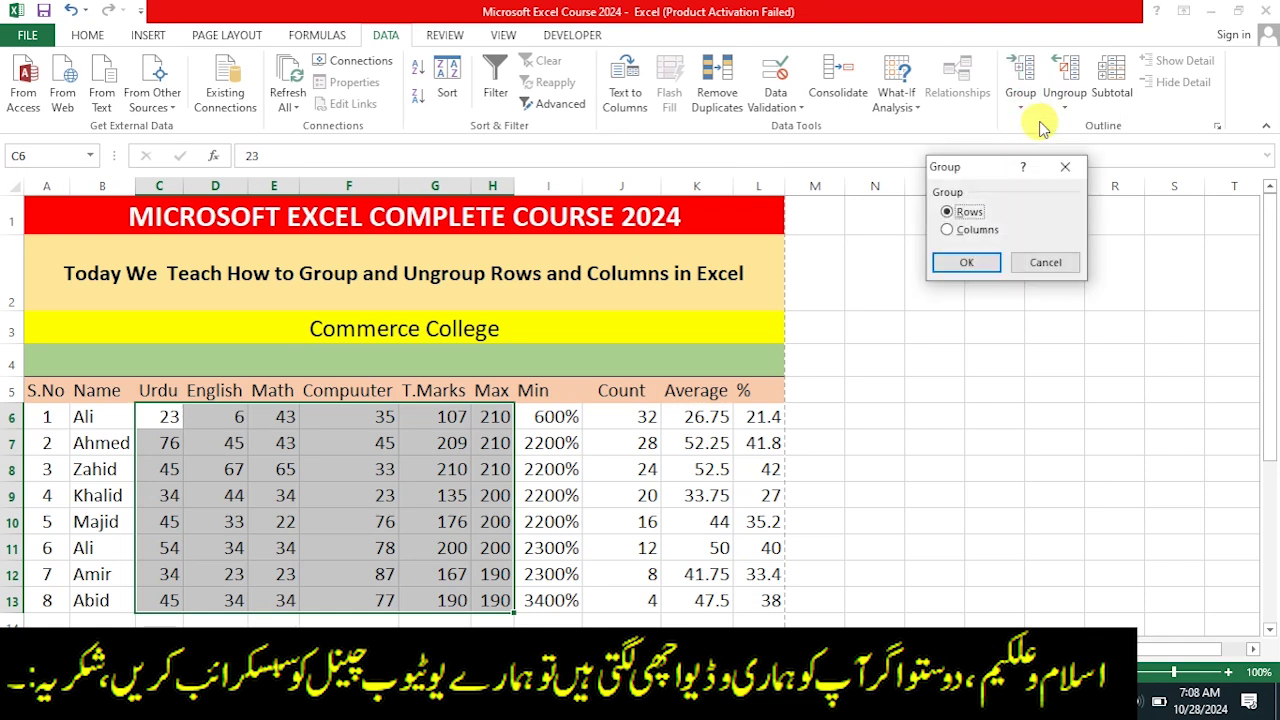
click(967, 233)
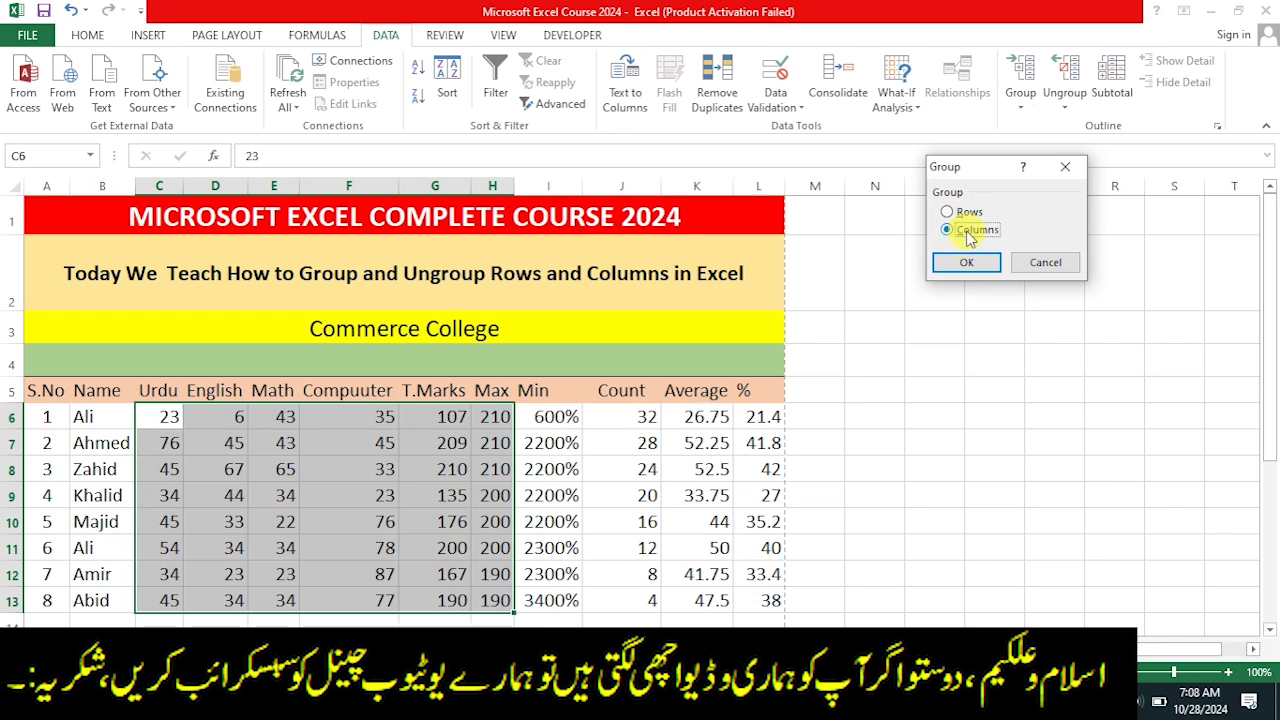
click(967, 262)
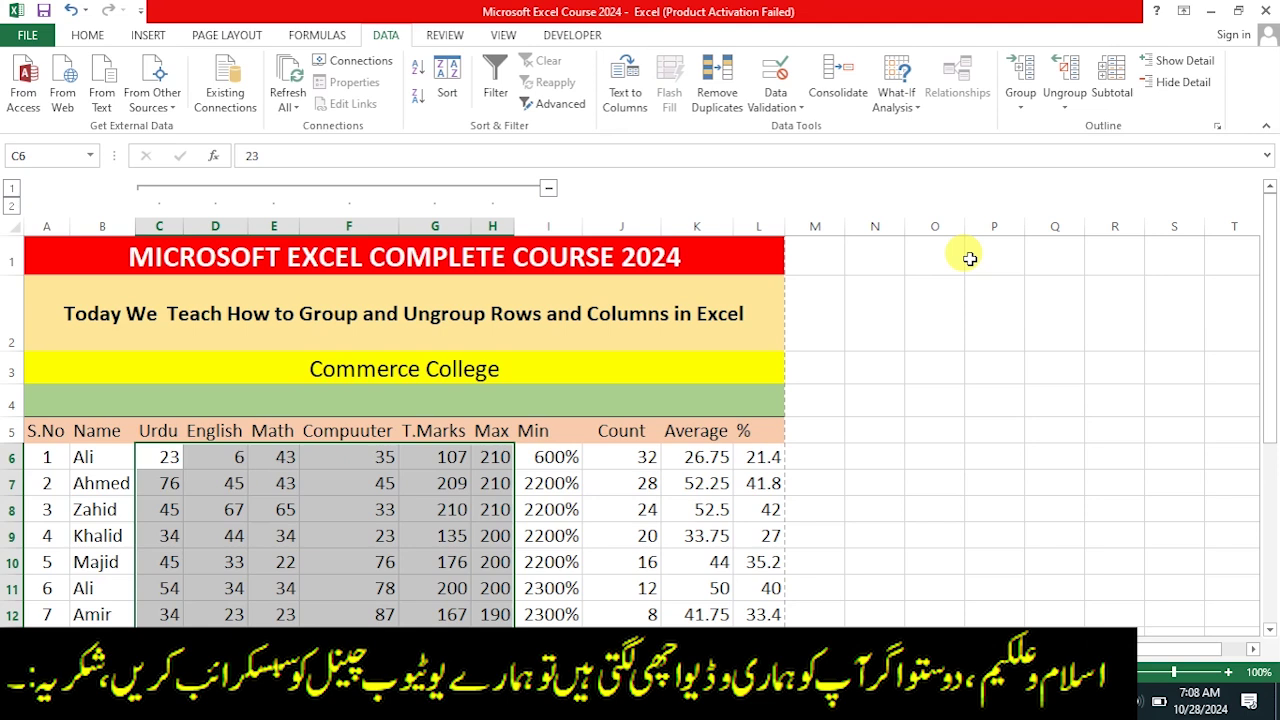
Step: Collapse the grouped columns C to H and expand them again, twice, checking the remaining table each time
click(549, 188)
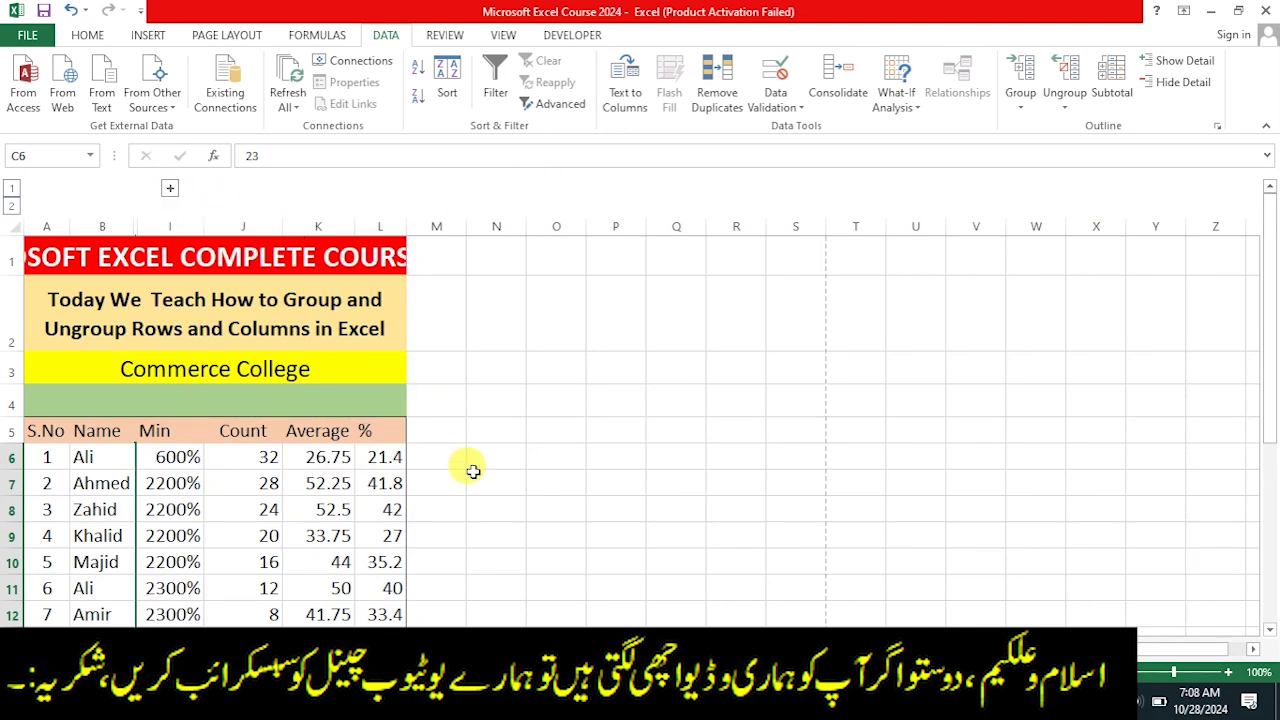
scroll(473, 471, down, 4)
scroll(473, 471, up, 4)
click(170, 189)
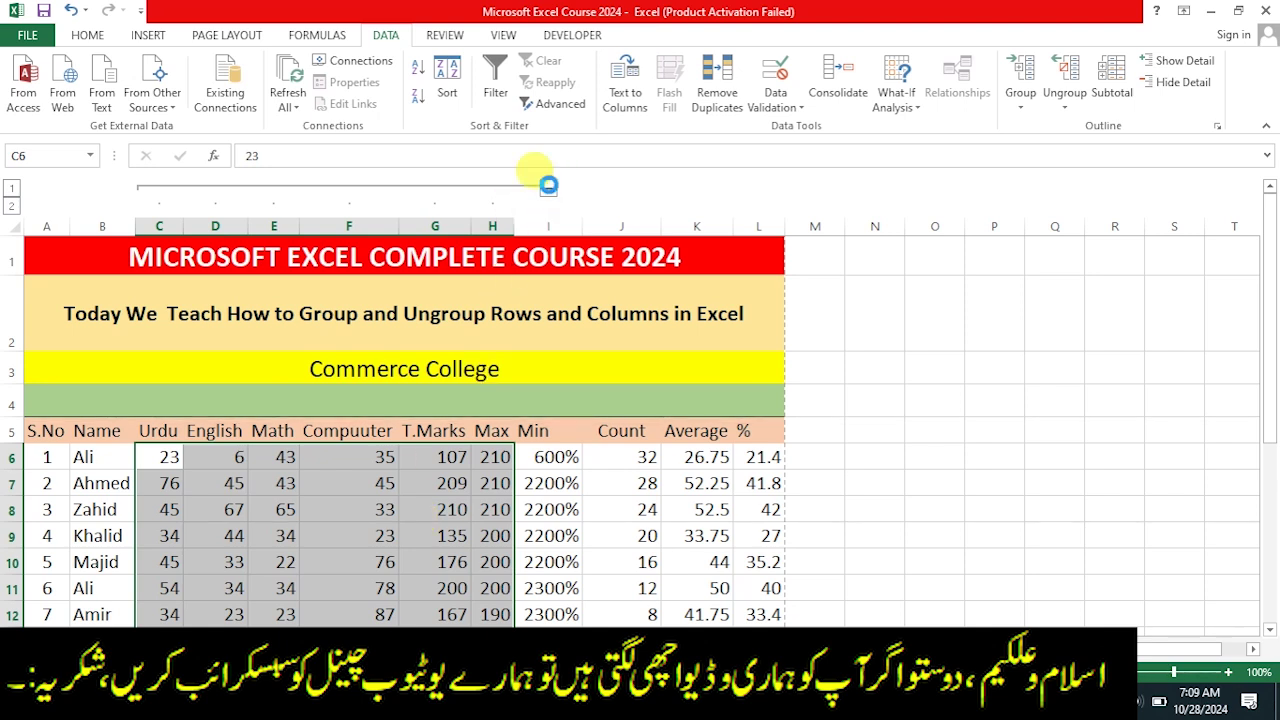
click(548, 188)
scroll(391, 534, down, 2)
scroll(394, 532, up, 2)
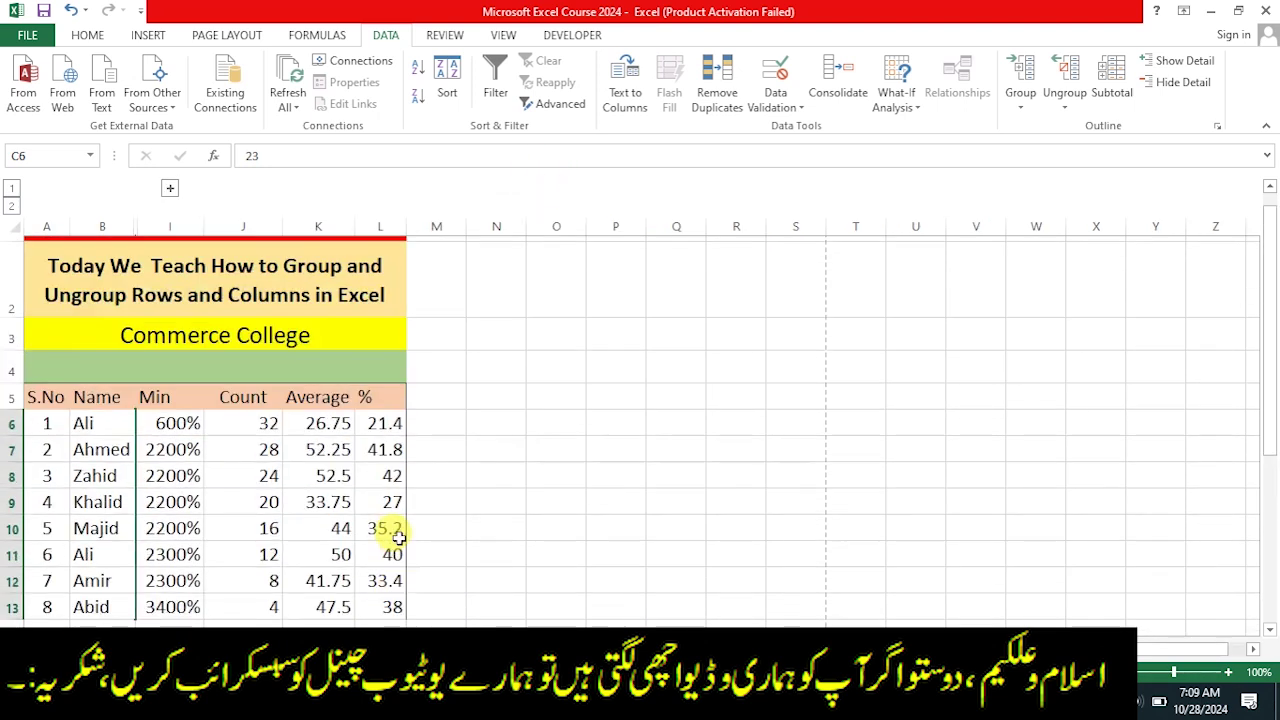
scroll(329, 500, down, 1)
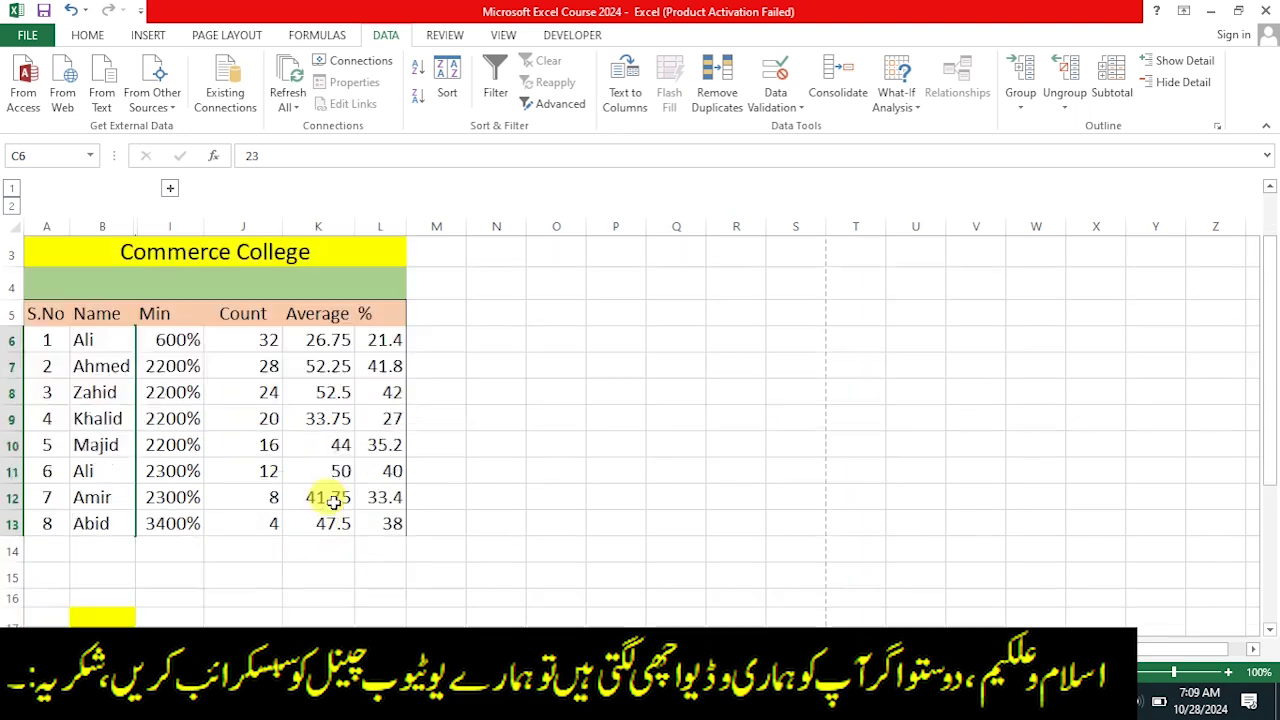
scroll(333, 502, up, 1)
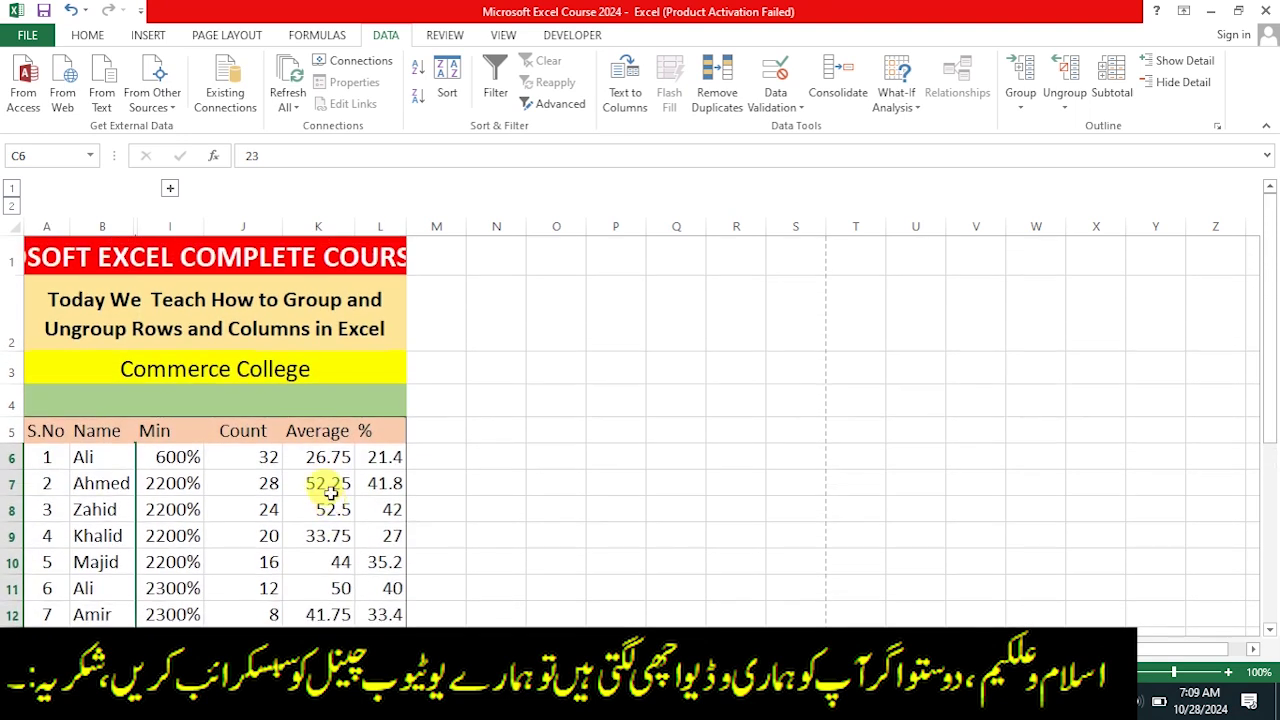
click(170, 188)
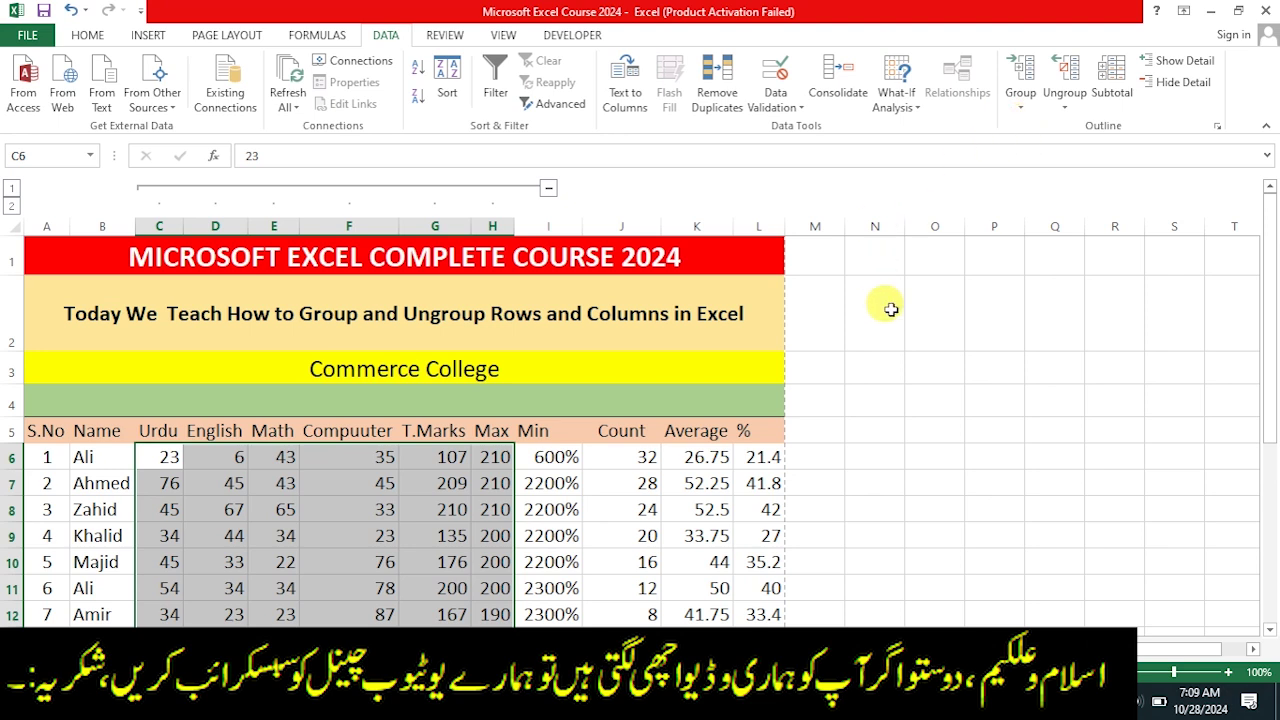
Step: Ungroup columns C to H using the Columns option, then deselect the range
click(1020, 108)
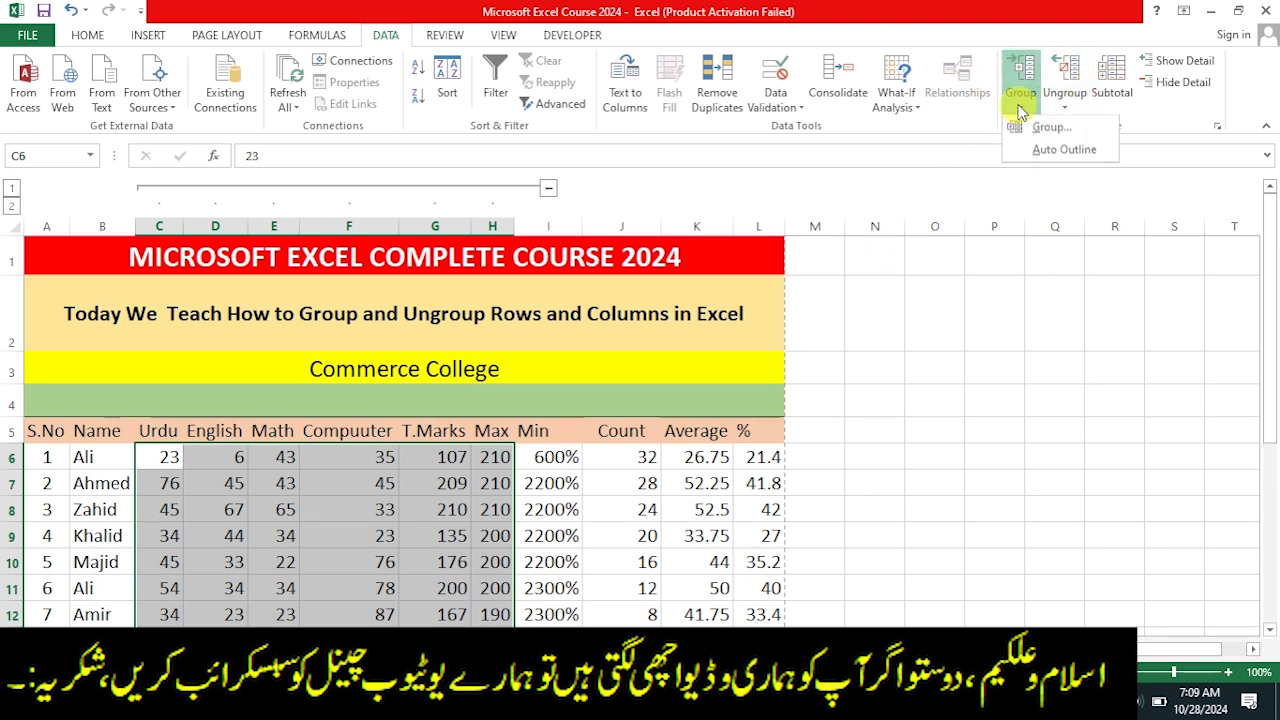
click(940, 147)
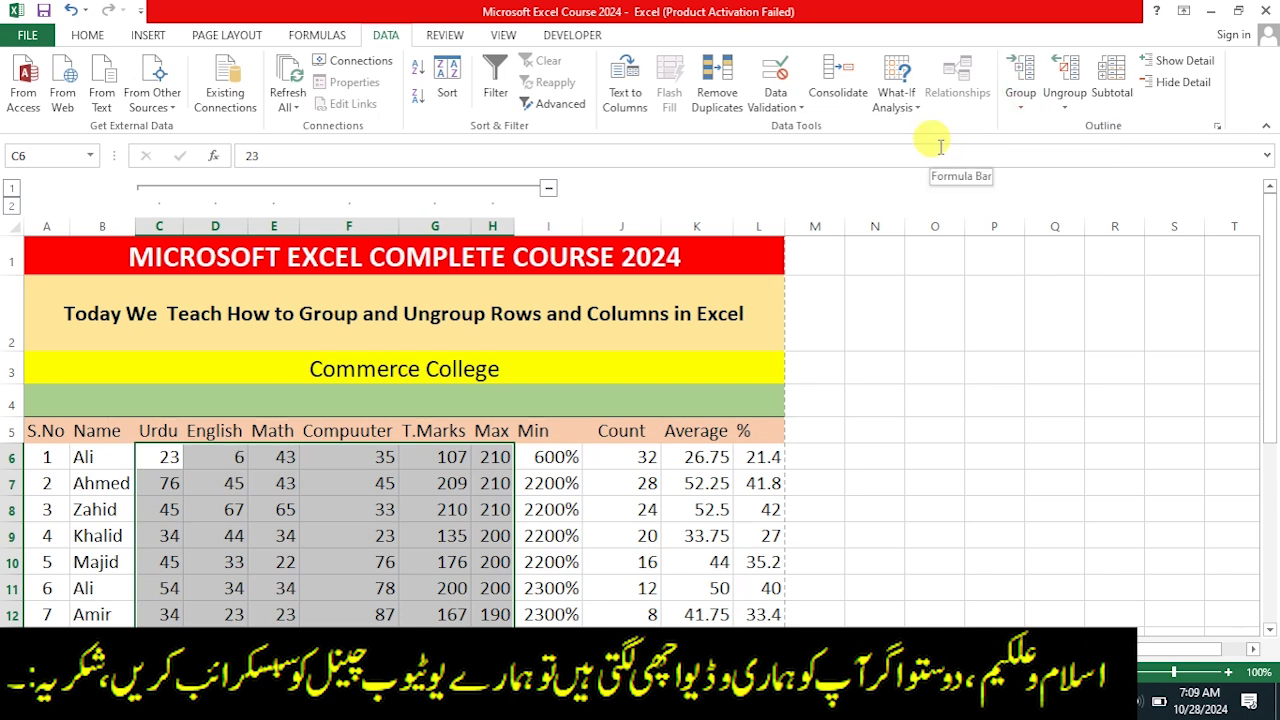
click(1065, 112)
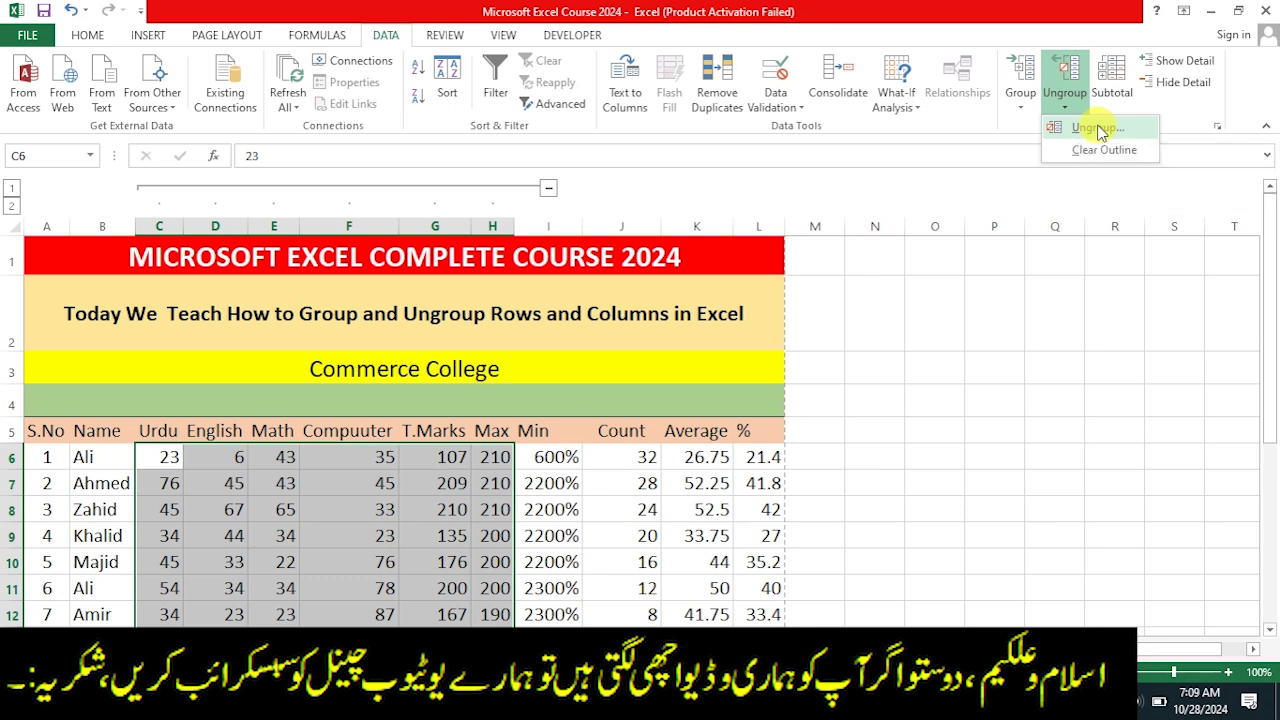
click(1100, 128)
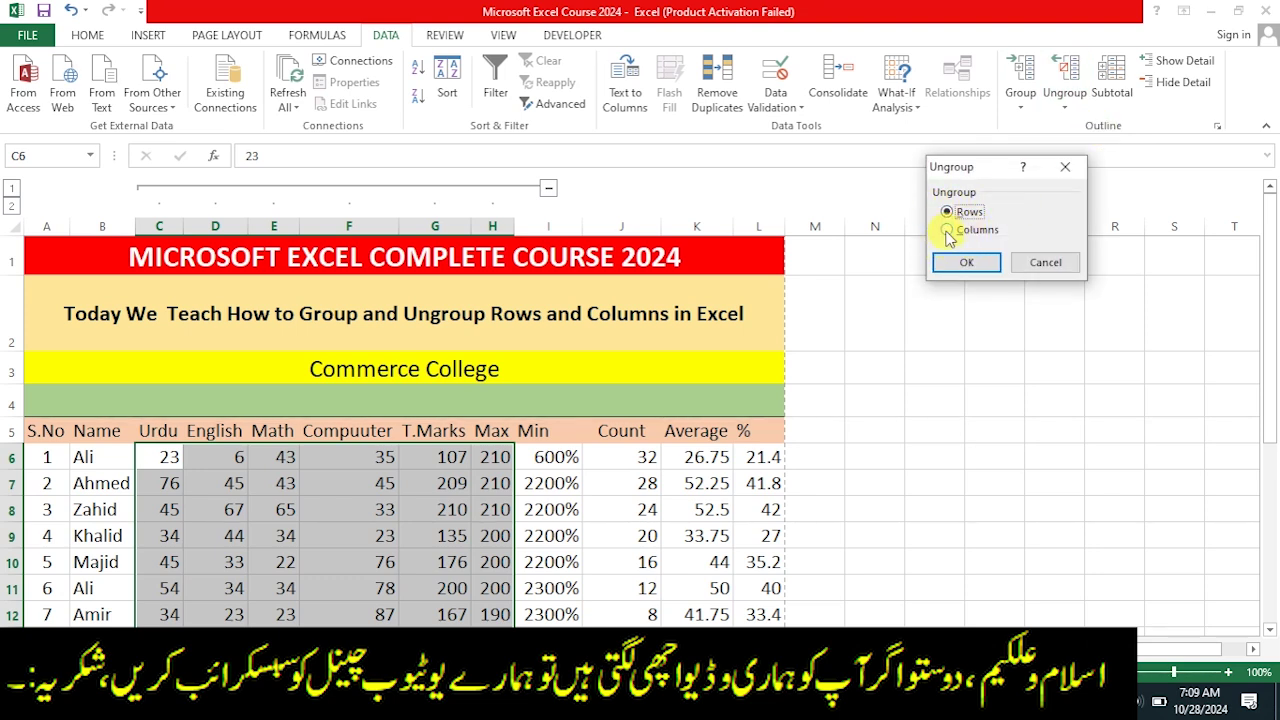
click(950, 232)
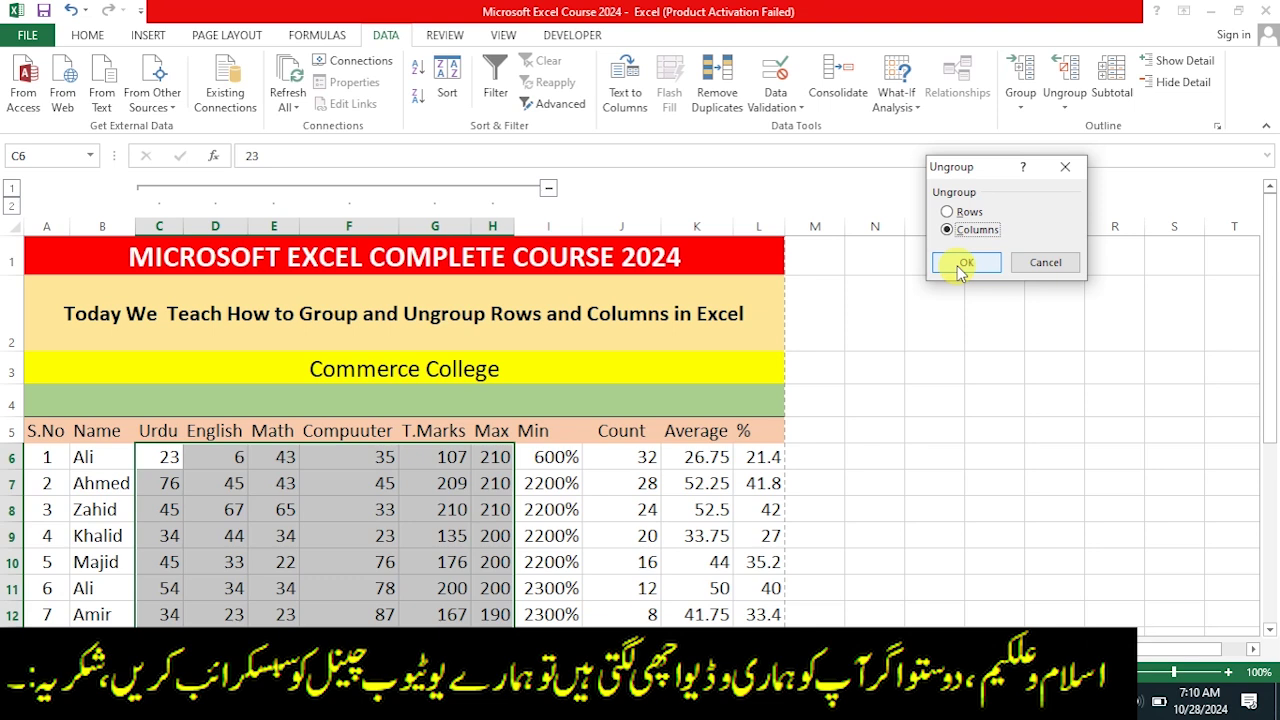
click(962, 264)
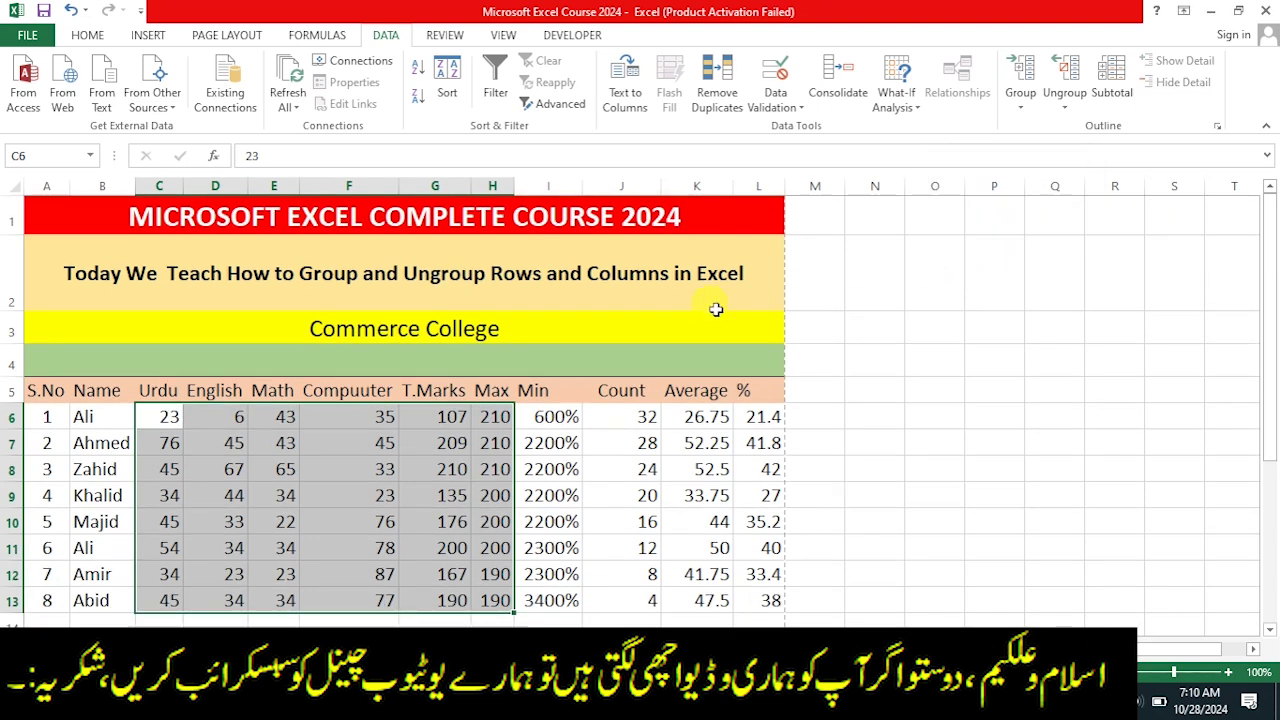
click(865, 361)
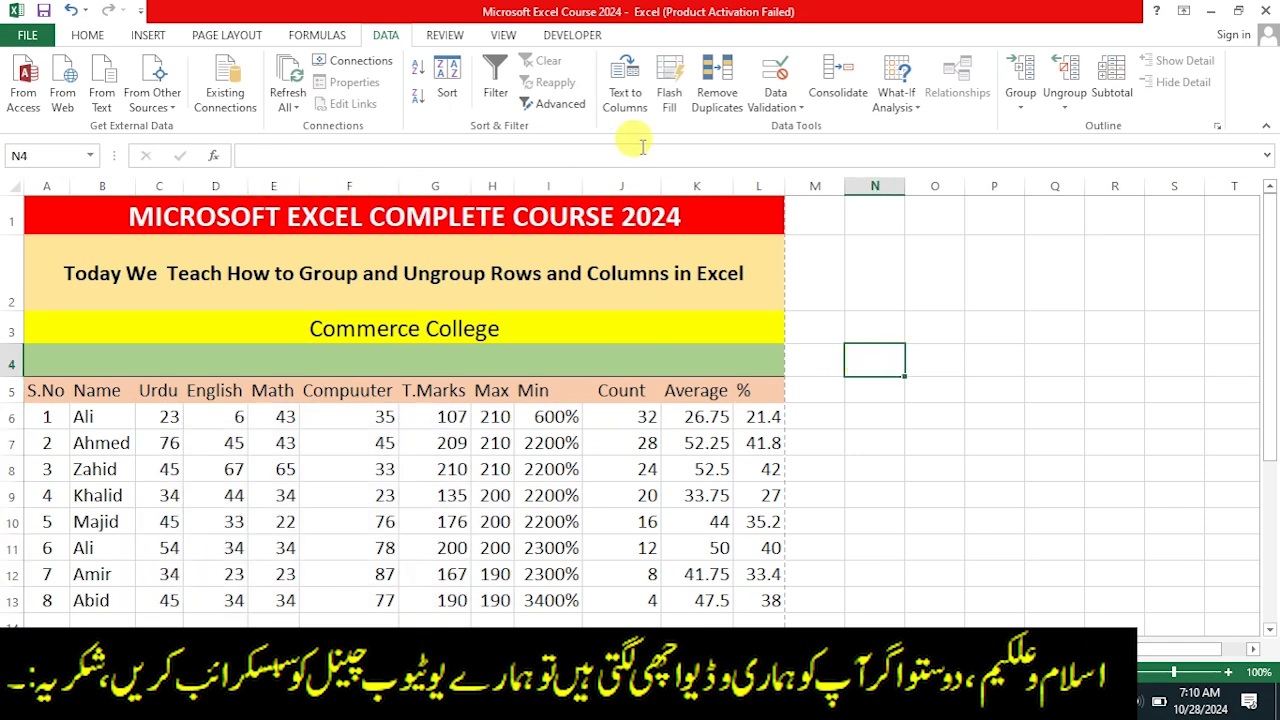
Step: Group rows 10 to 13 of the marks table, covering serial numbers 5 to 8
scroll(537, 528, down, 3)
scroll(537, 528, down, 1)
scroll(530, 524, up, 3)
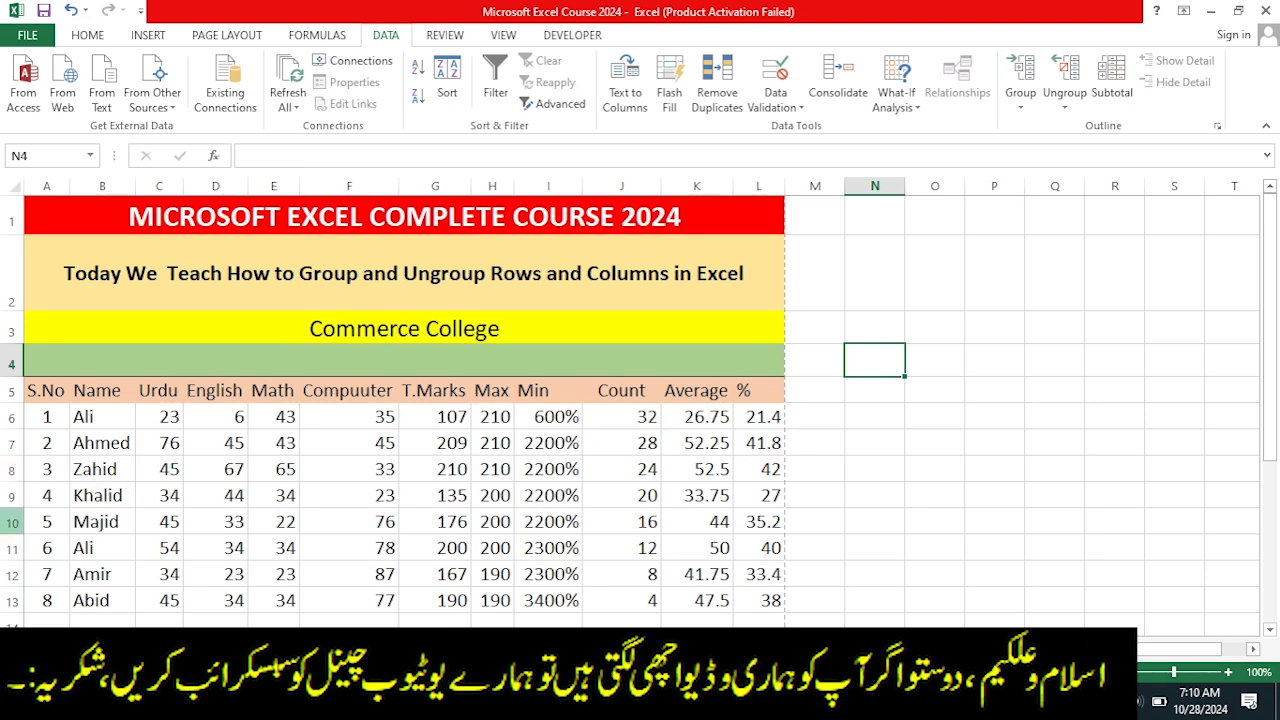
drag(12, 521, 45, 597)
drag(45, 597, 45, 597)
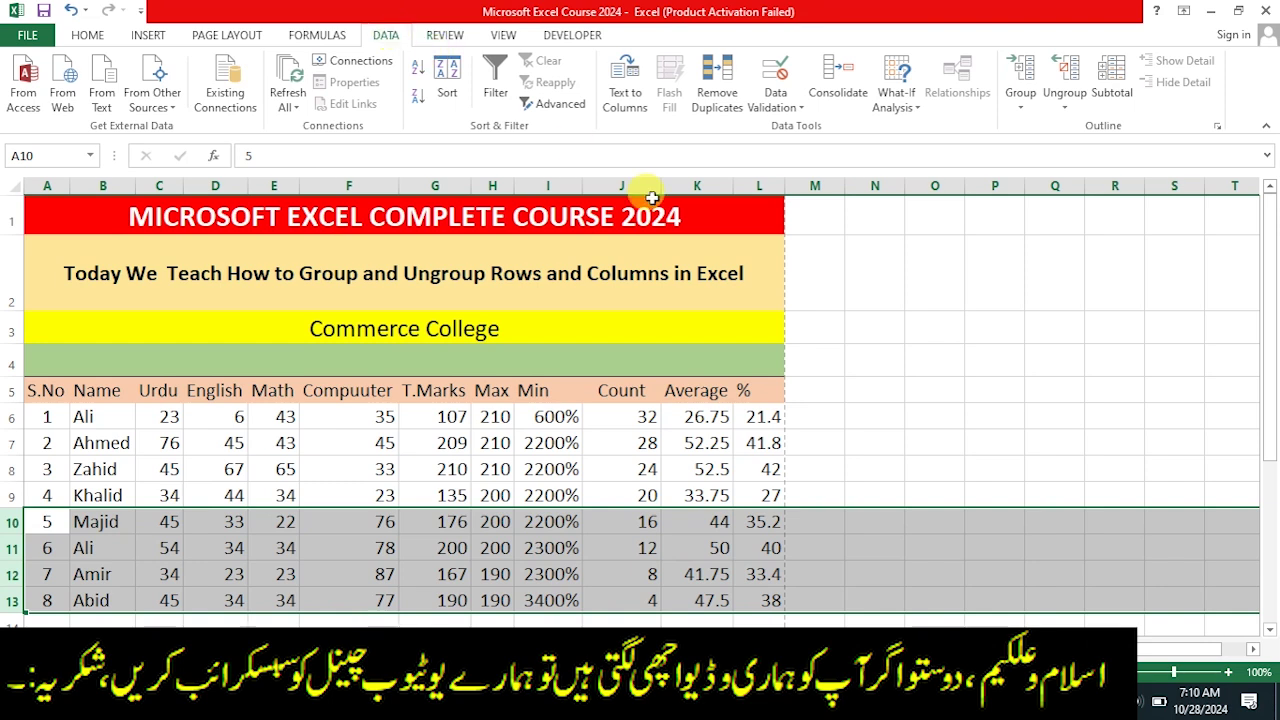
click(1021, 105)
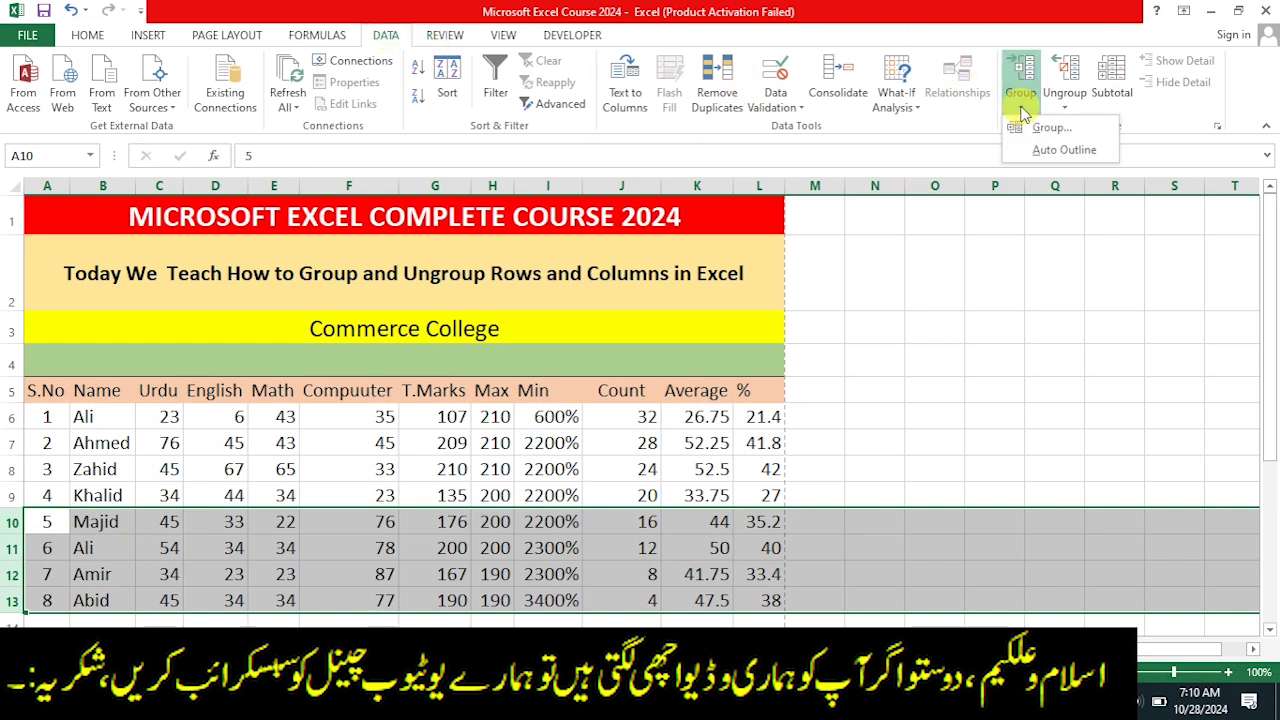
click(1028, 127)
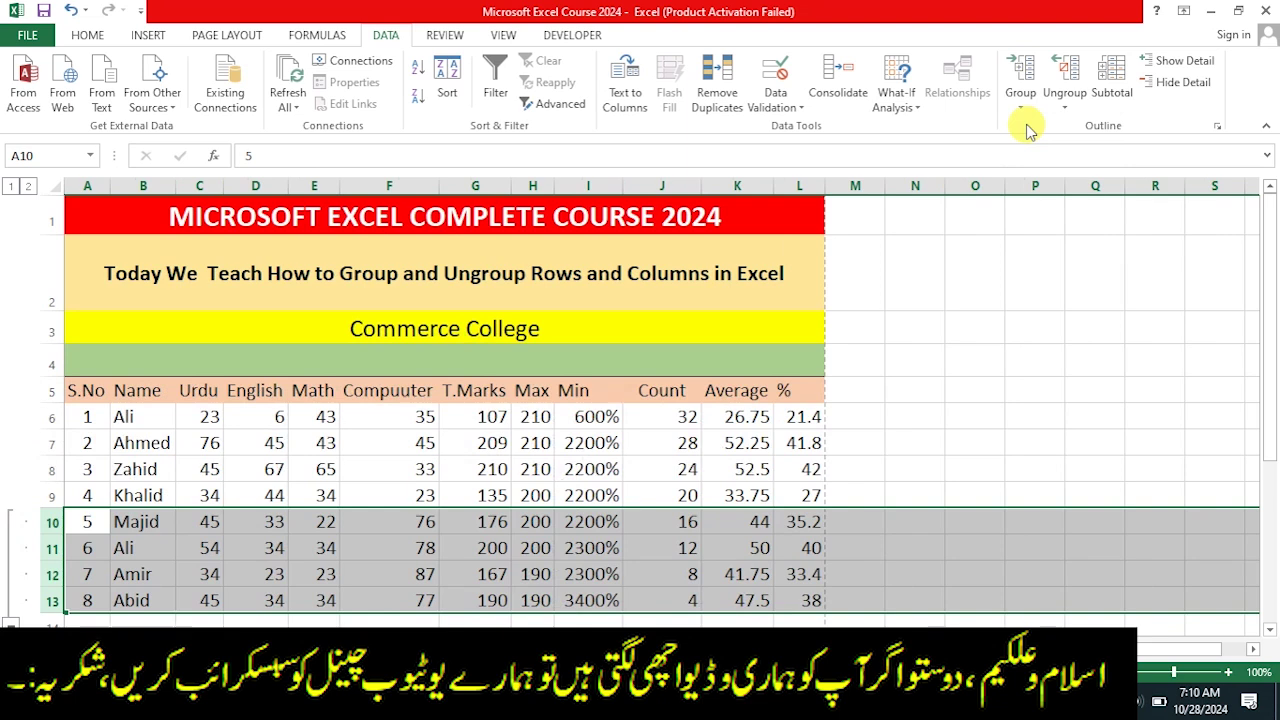
click(903, 488)
Step: Collapse the grouped rows 10 to 13 and expand them again
scroll(827, 451, down, 1)
scroll(825, 450, down, 2)
scroll(823, 449, up, 1)
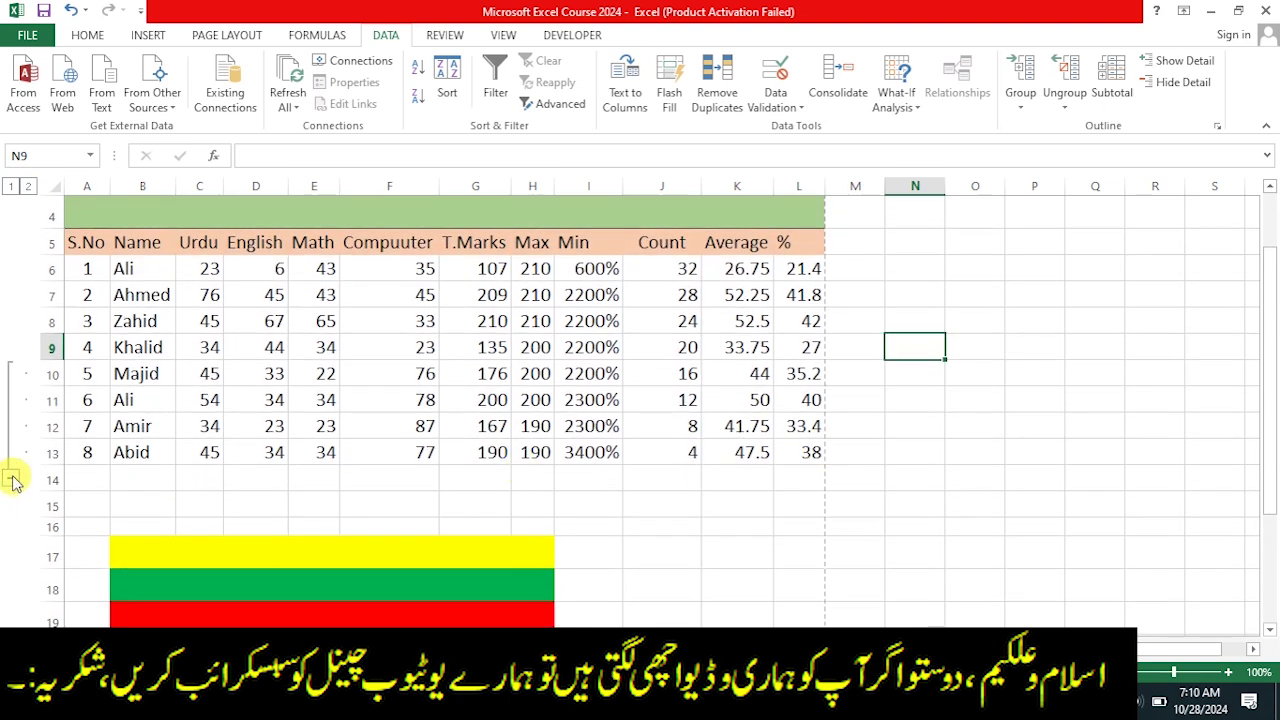
click(12, 480)
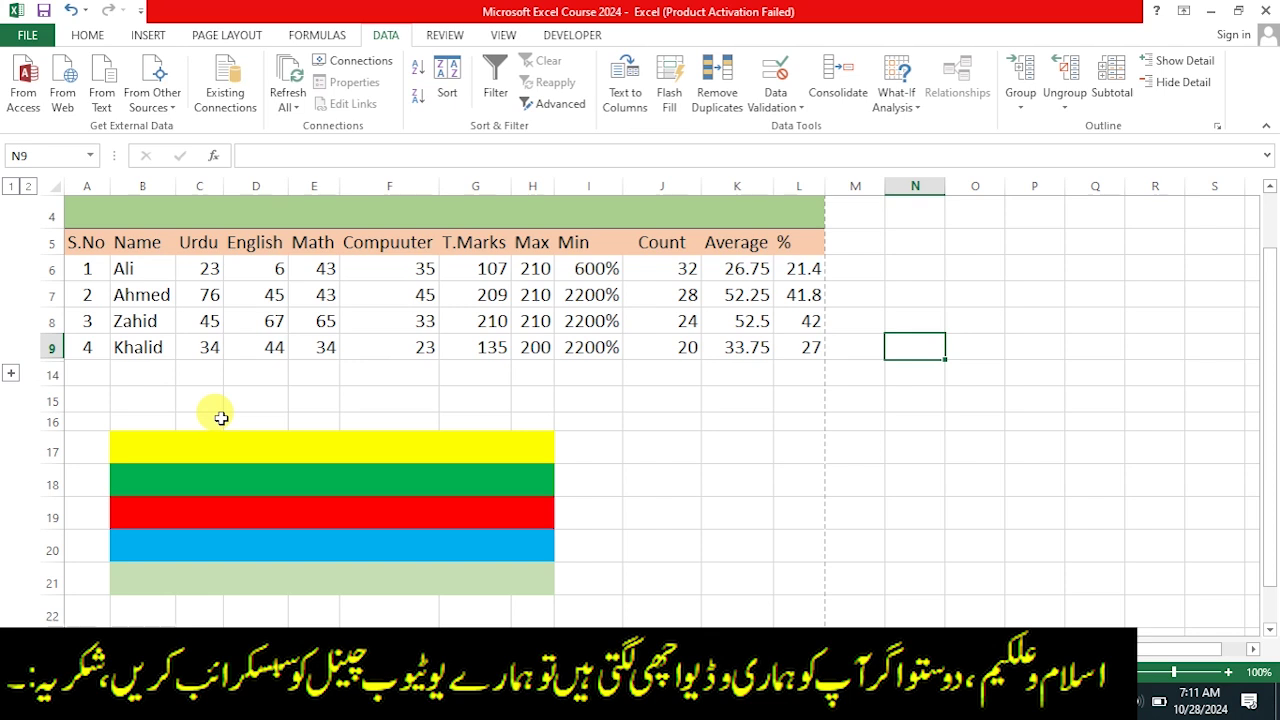
scroll(221, 418, up, 1)
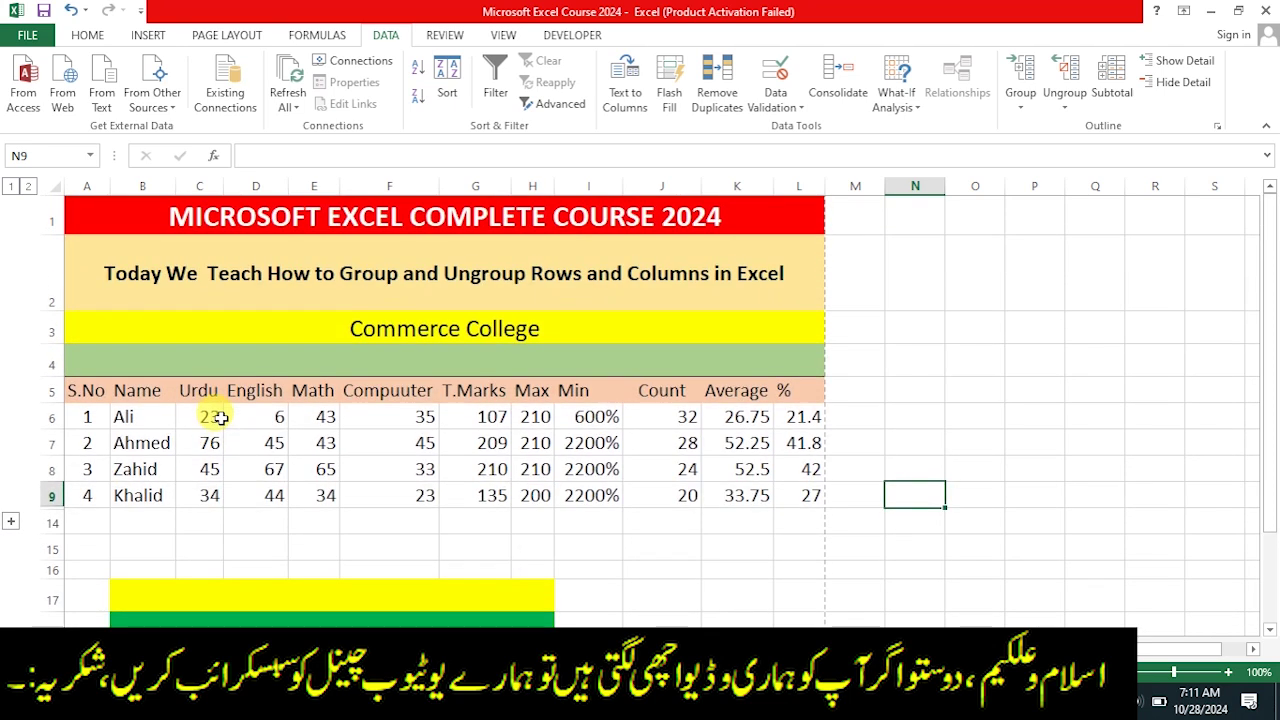
click(11, 521)
scroll(12, 530, down, 1)
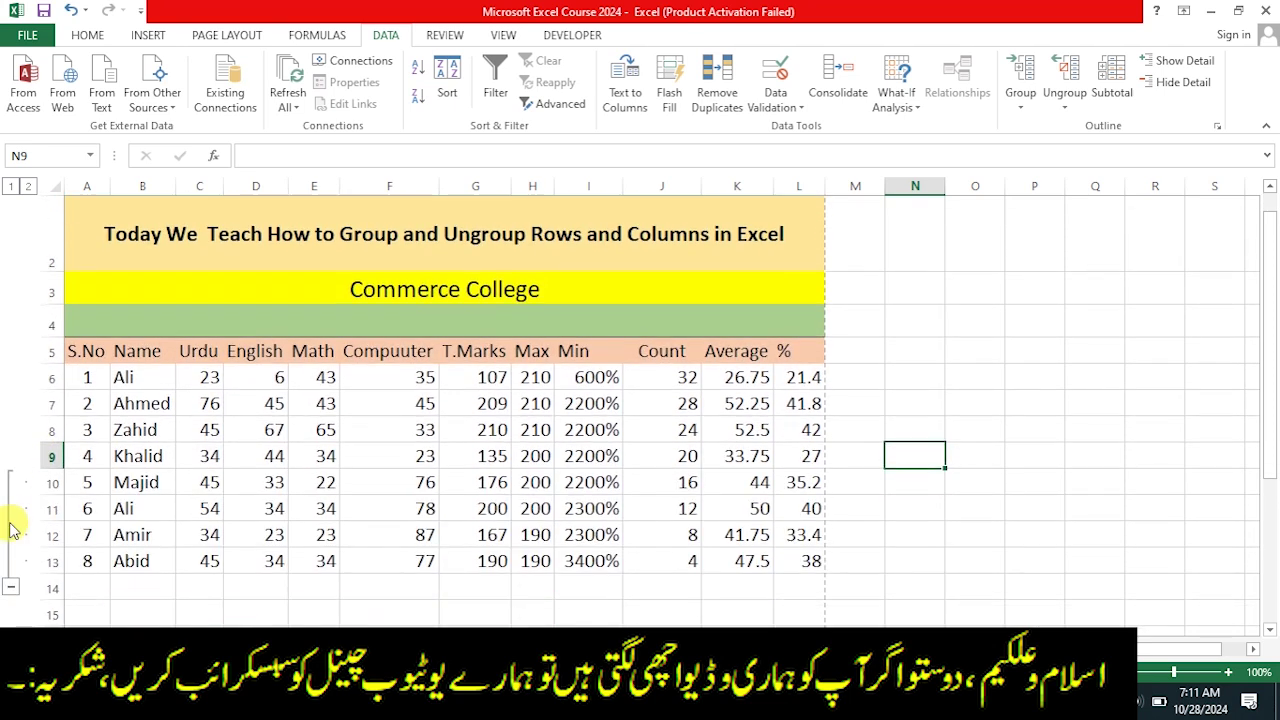
Step: Select rows 9 to 13 and ungroup them
click(44, 456)
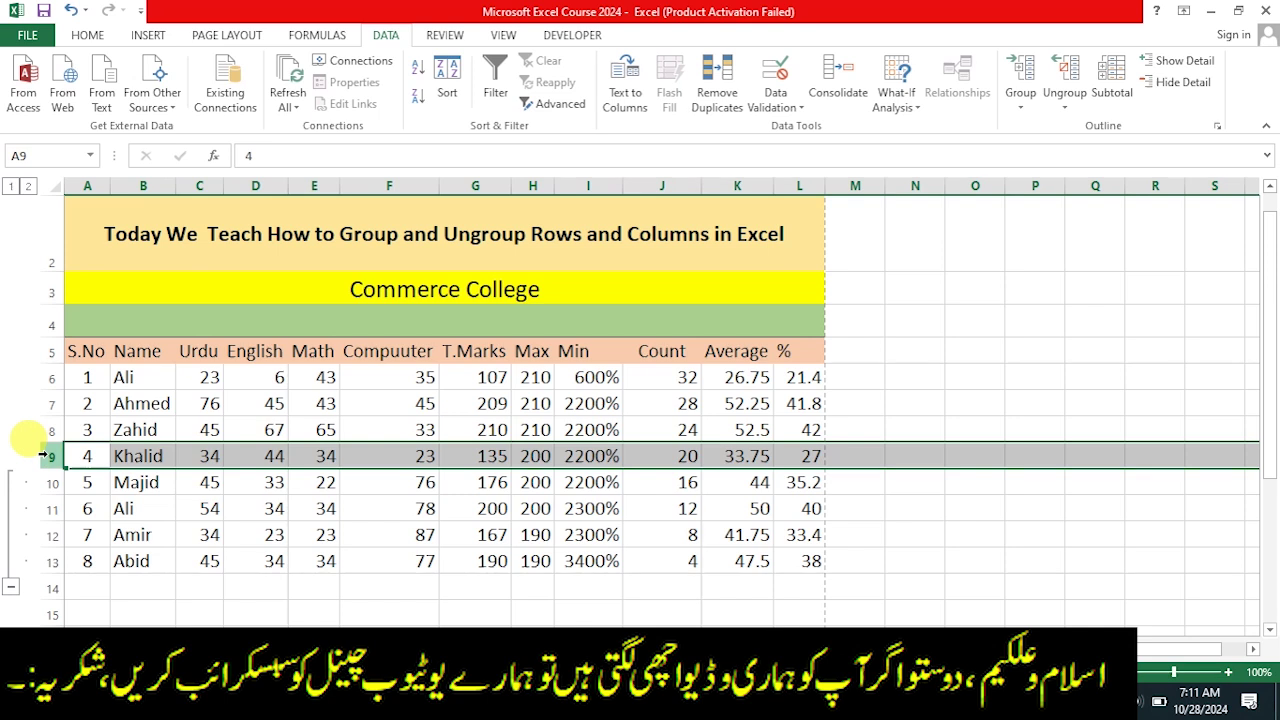
key(shift+Down)
key(shift+Down)
key(shift+Down)
key(shift+Down)
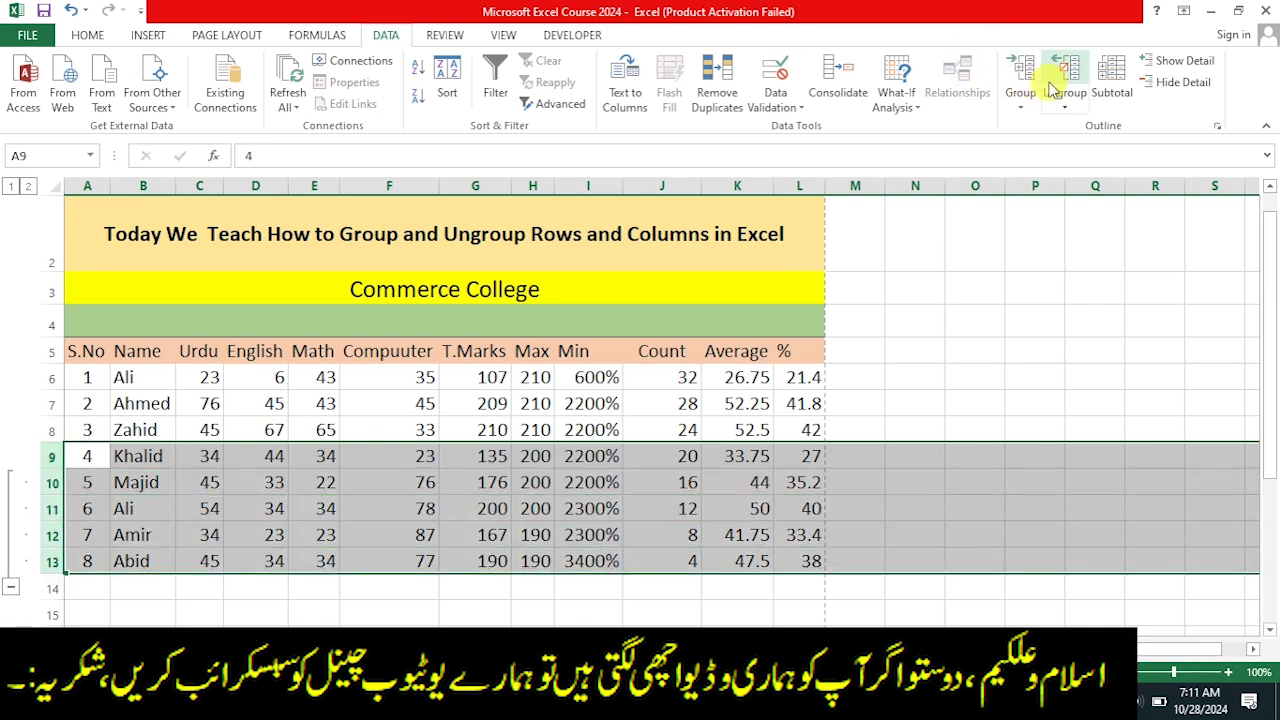
click(1066, 108)
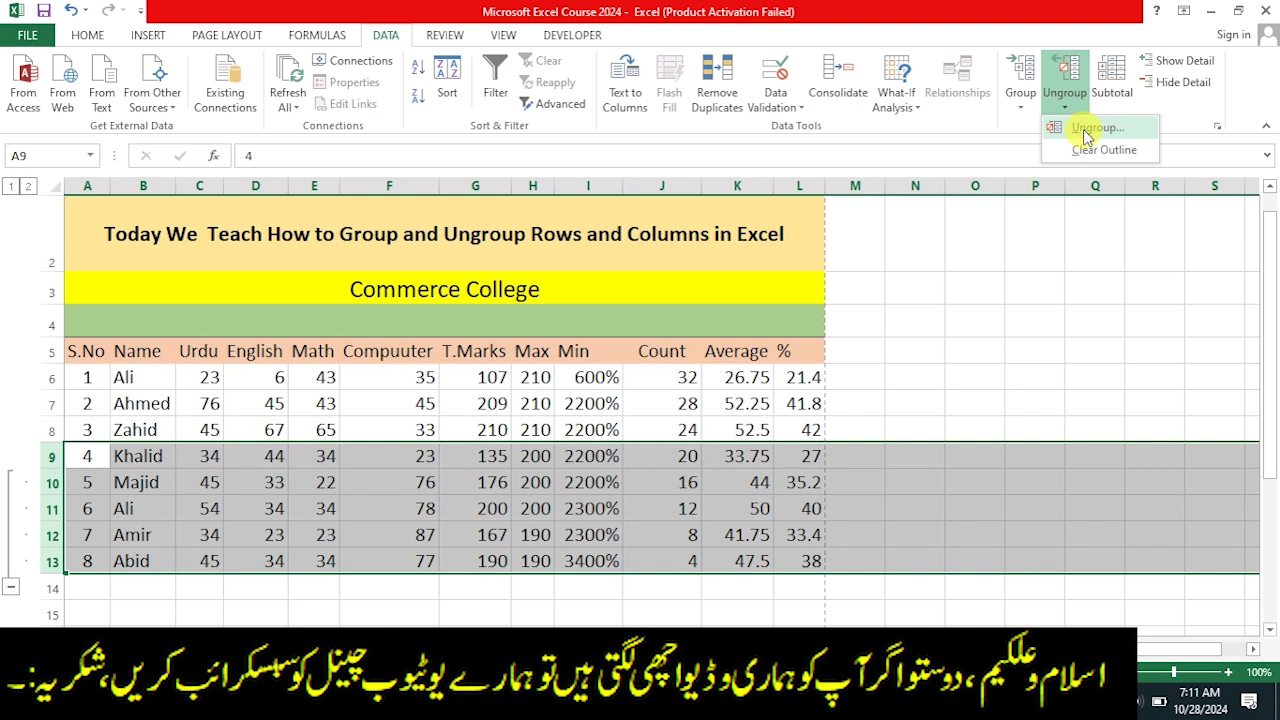
click(1088, 130)
click(1031, 343)
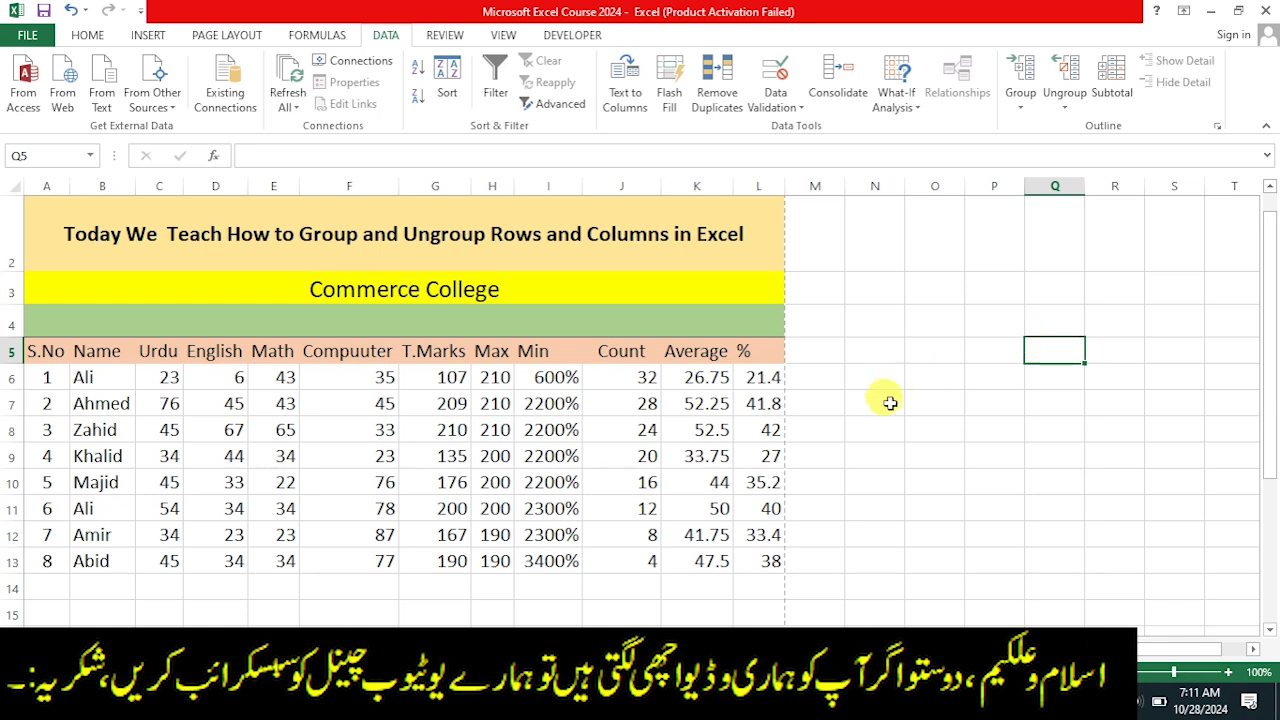
click(890, 448)
Step: Enter "Agar video achi lagy to like kary" in the yellow merged cell B17 below the marks table
scroll(506, 455, down, 1)
scroll(509, 457, up, 1)
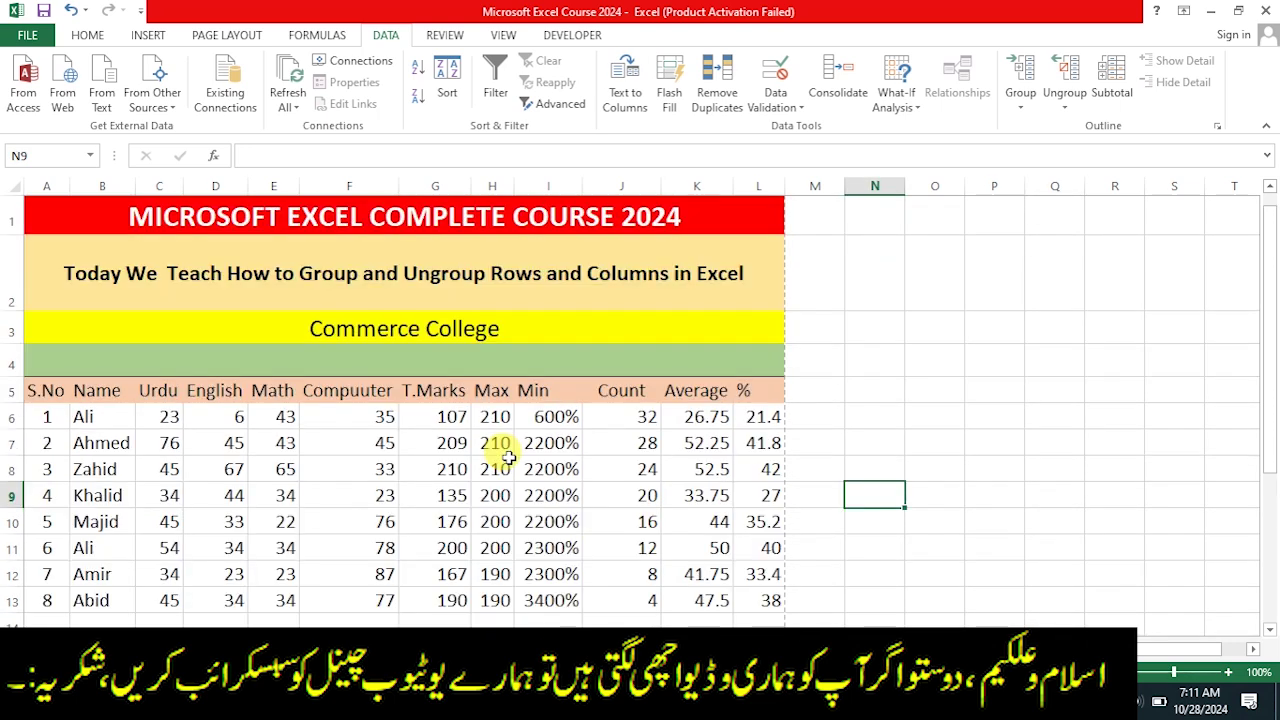
scroll(509, 457, down, 2)
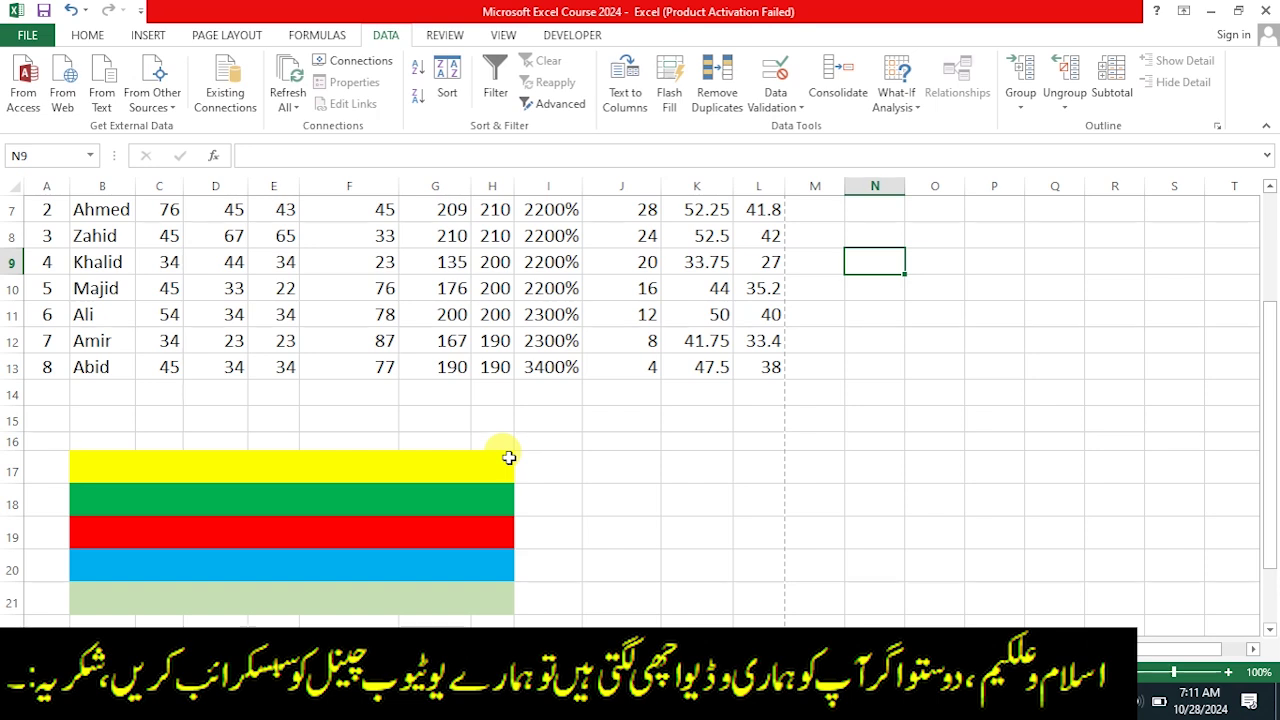
scroll(509, 457, up, 1)
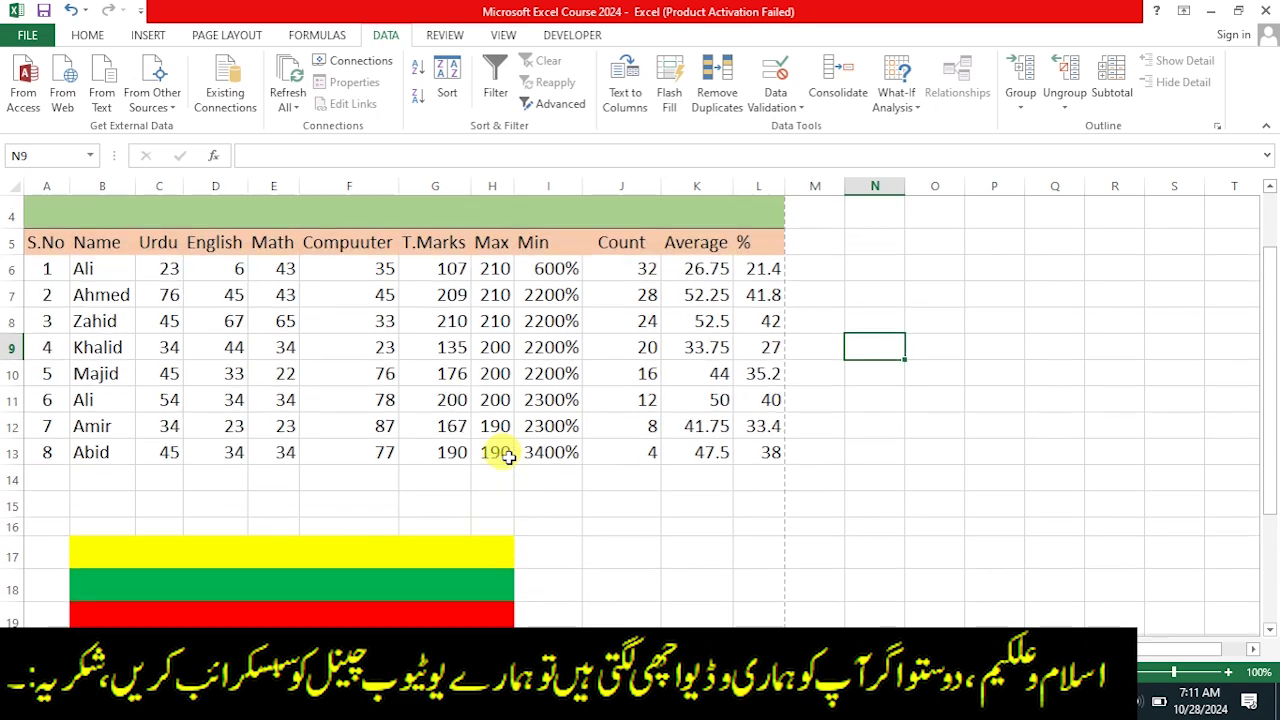
click(306, 560)
text(A)
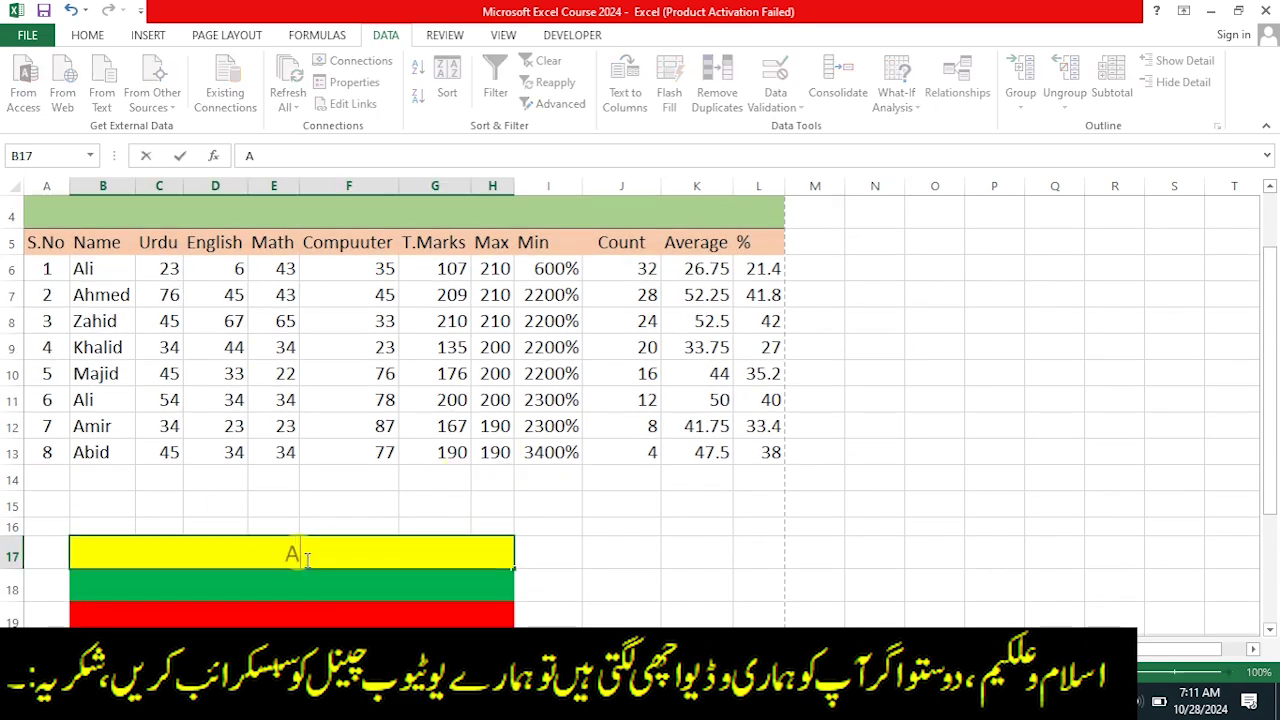
text(gar video )
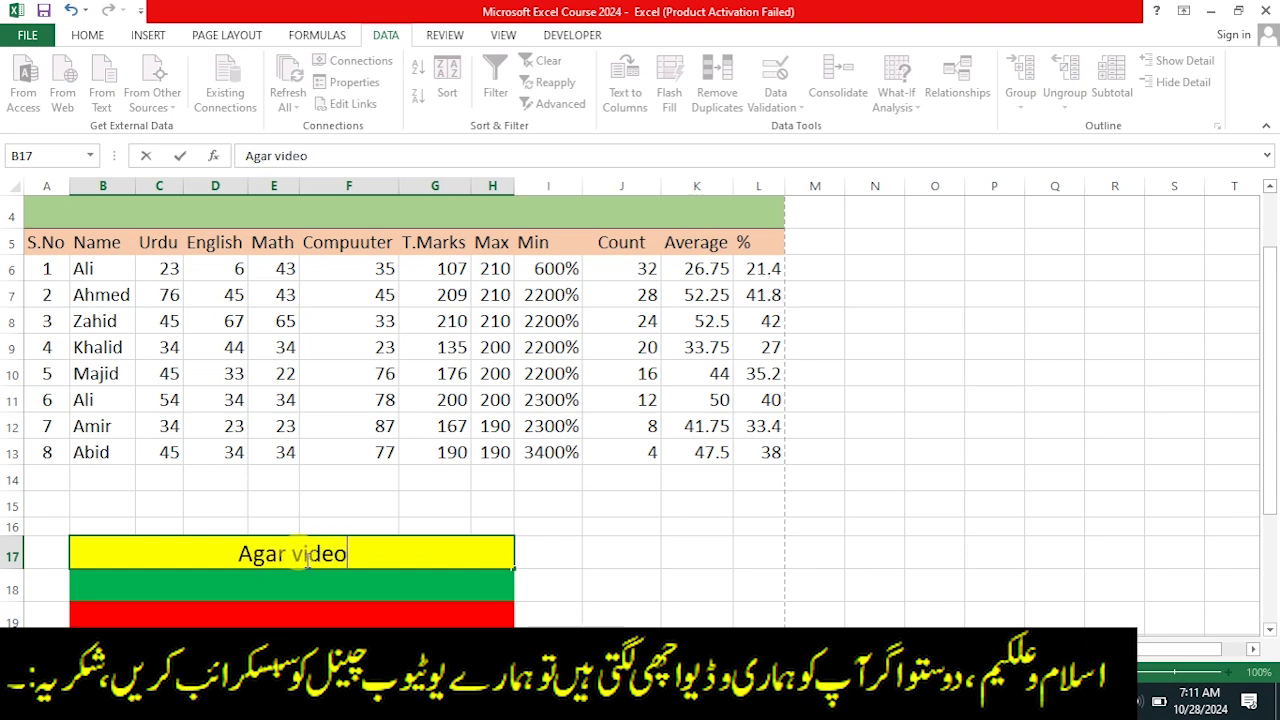
text(aci)
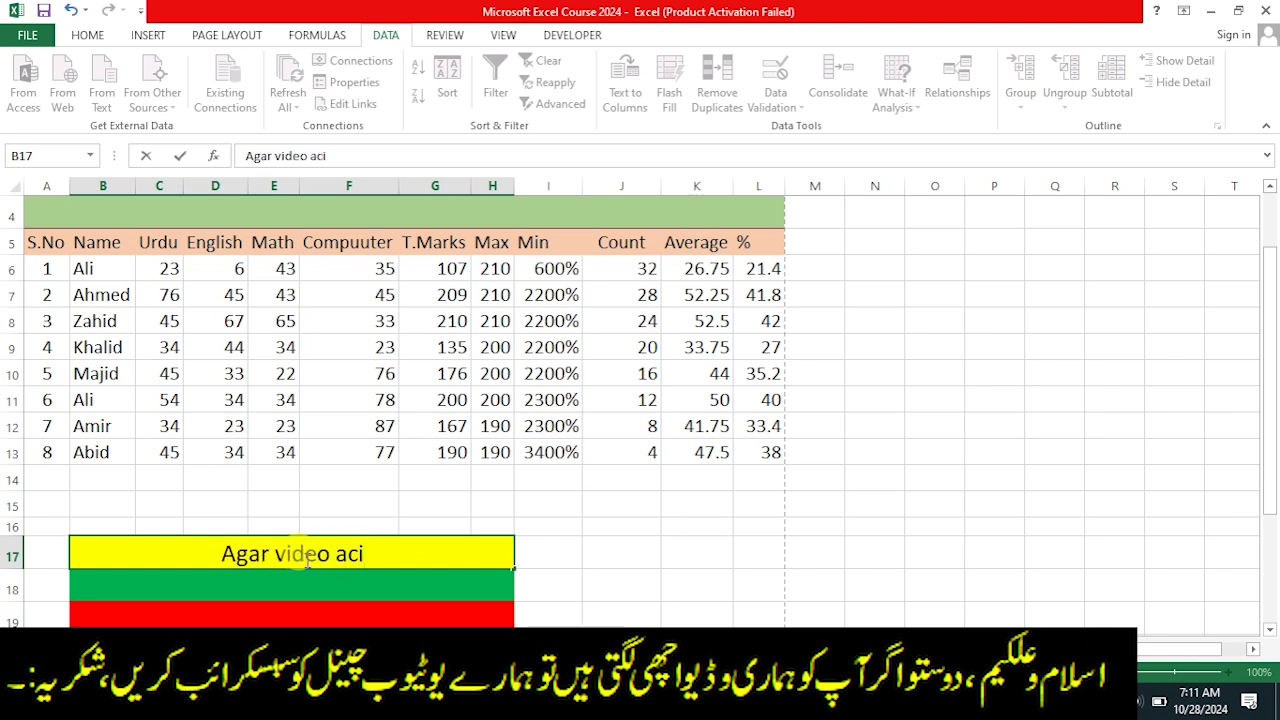
key(BackSpace)
text(hi)
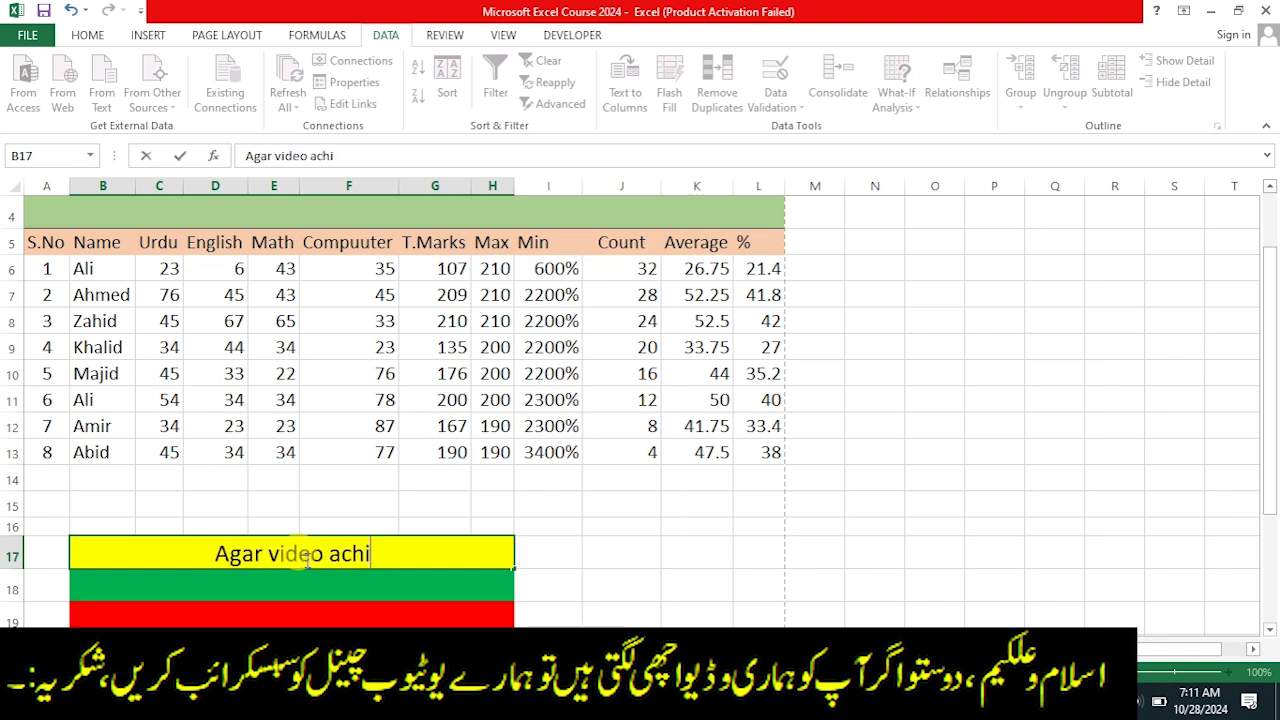
text( lagy to)
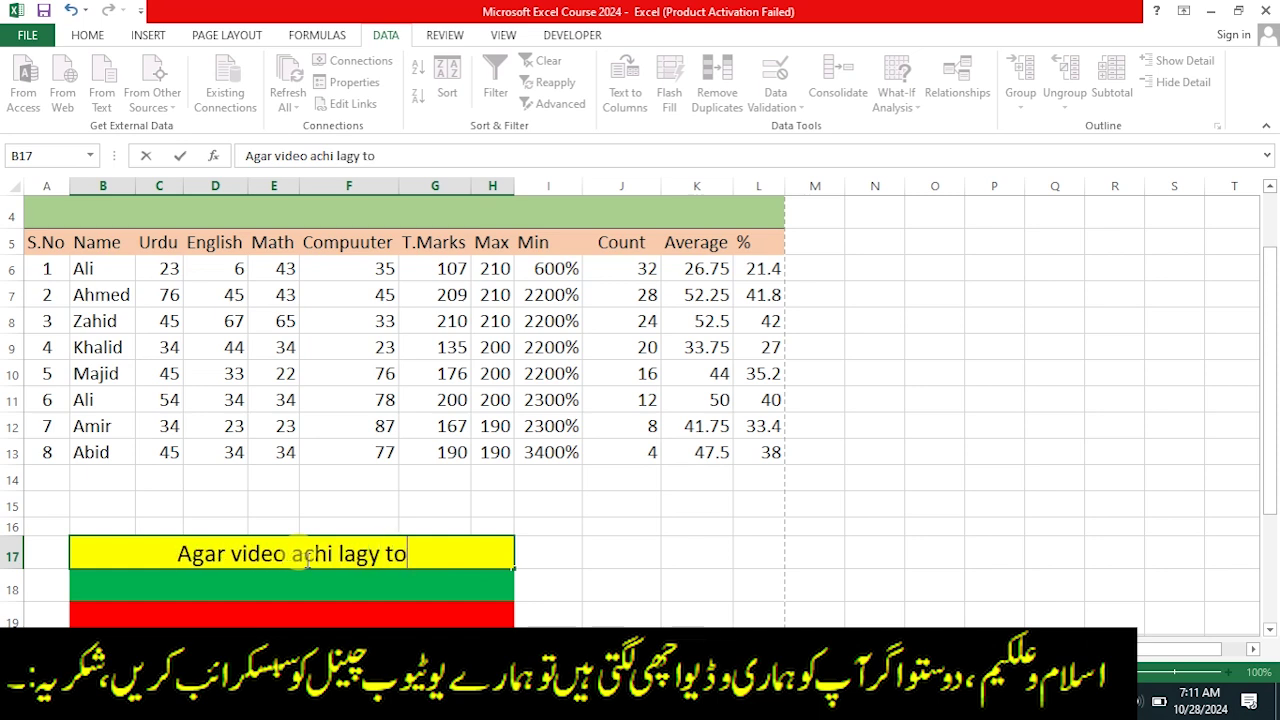
text( like kary)
key(Return)
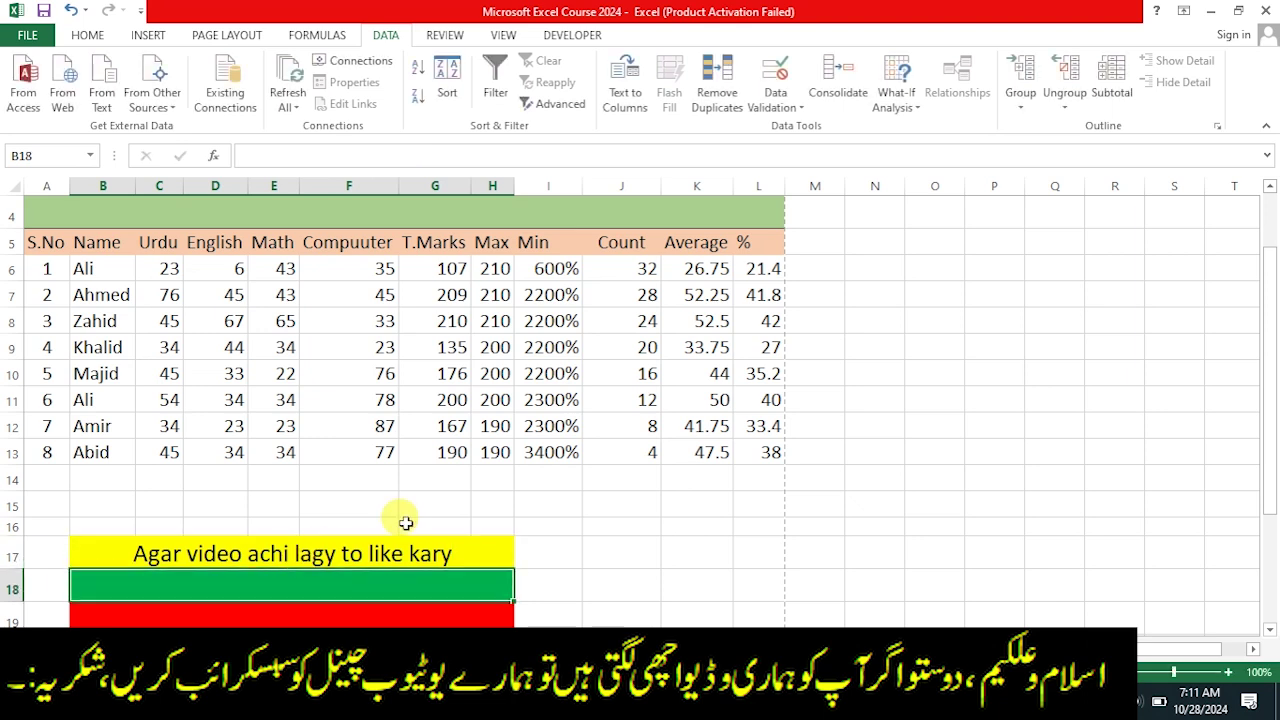
Step: Enter "Thanks for watching" in the green merged cell B18
text(T)
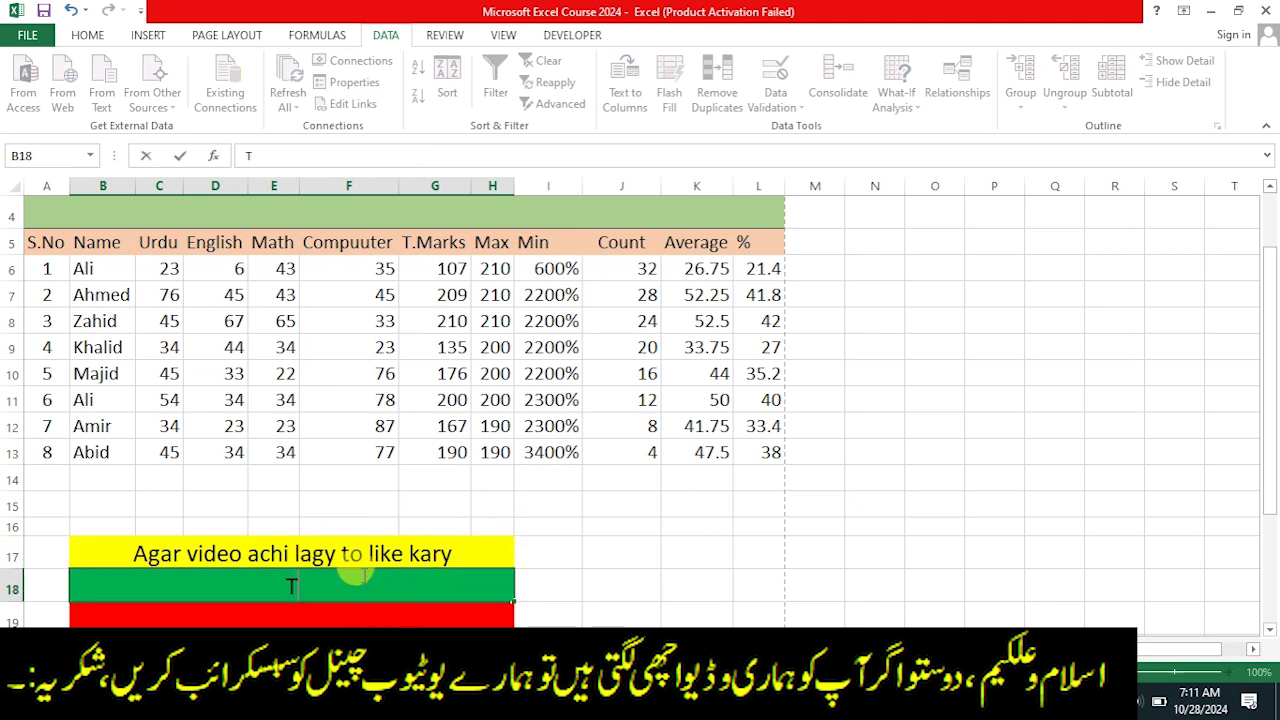
text(hanks for wat)
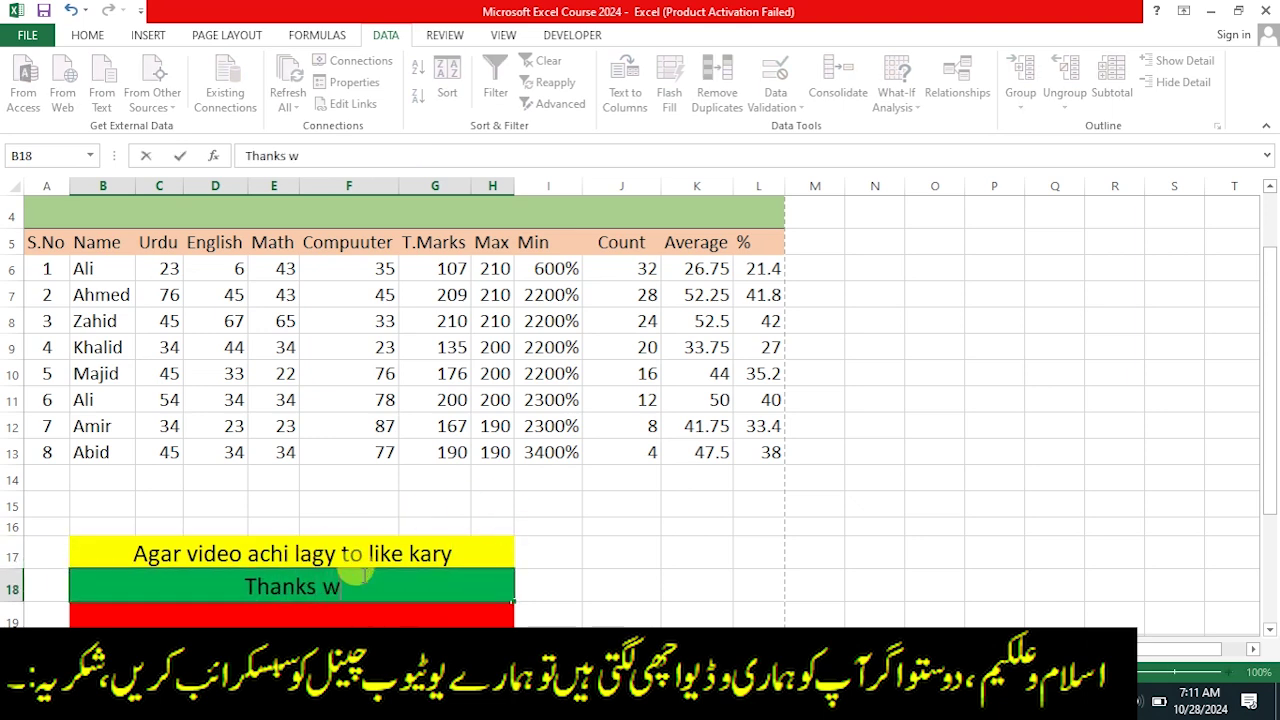
text(c)
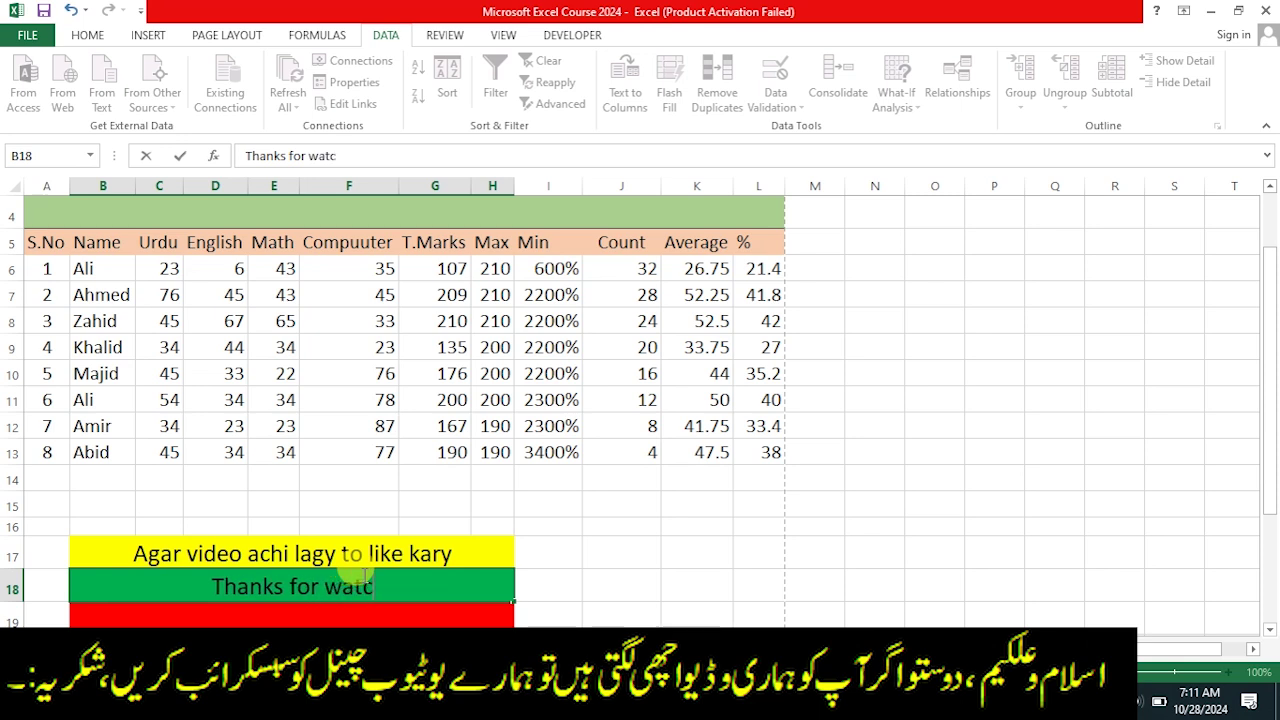
text(hing)
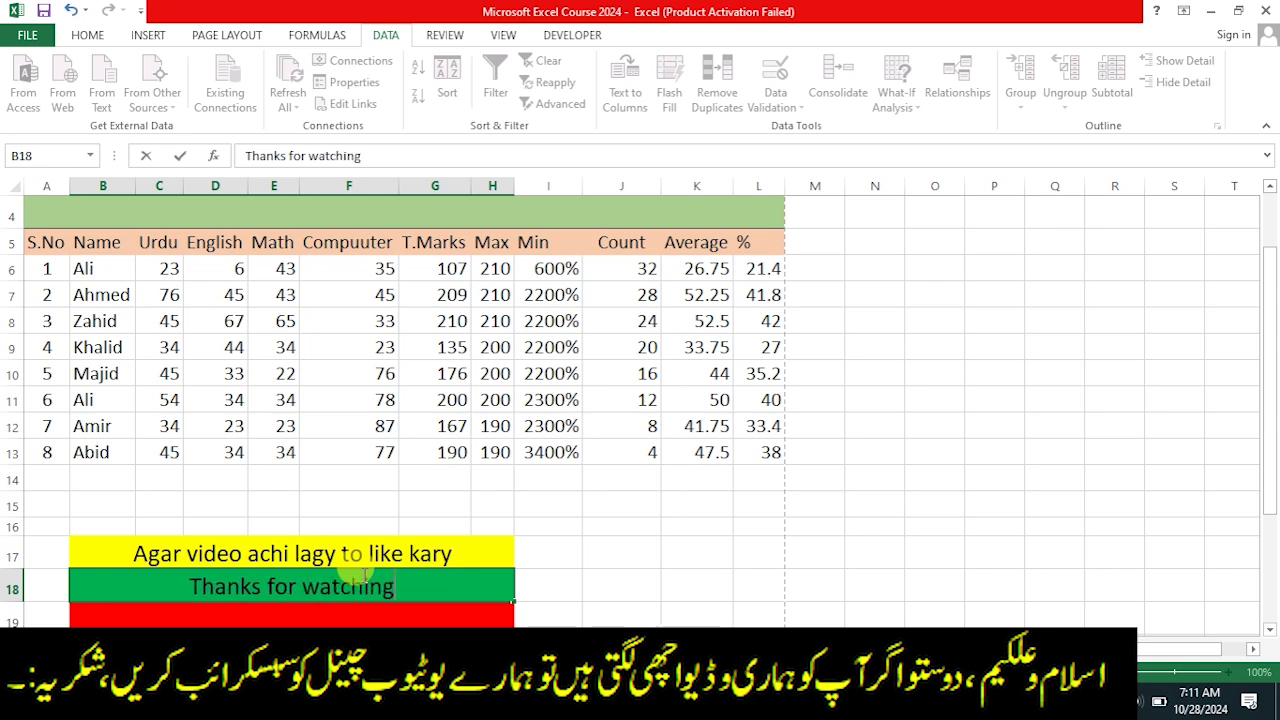